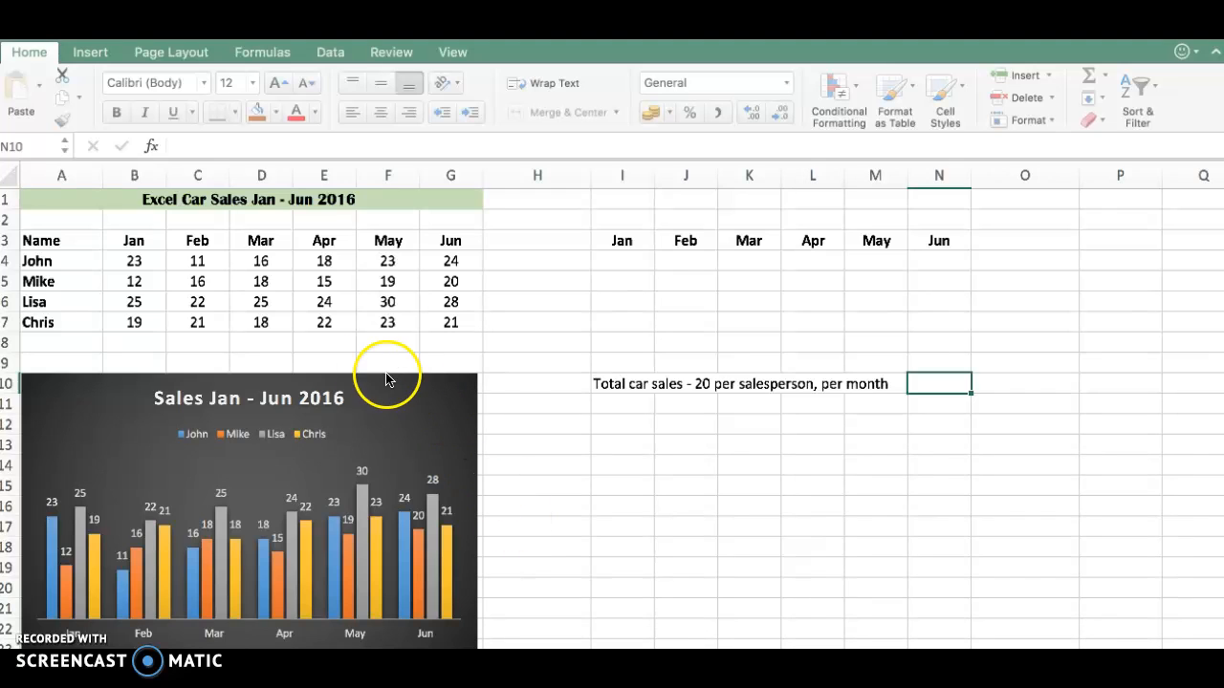
- Insert a line sparkline in H4 from the data range B4:H4 and fill it down through H7
click(140, 262)
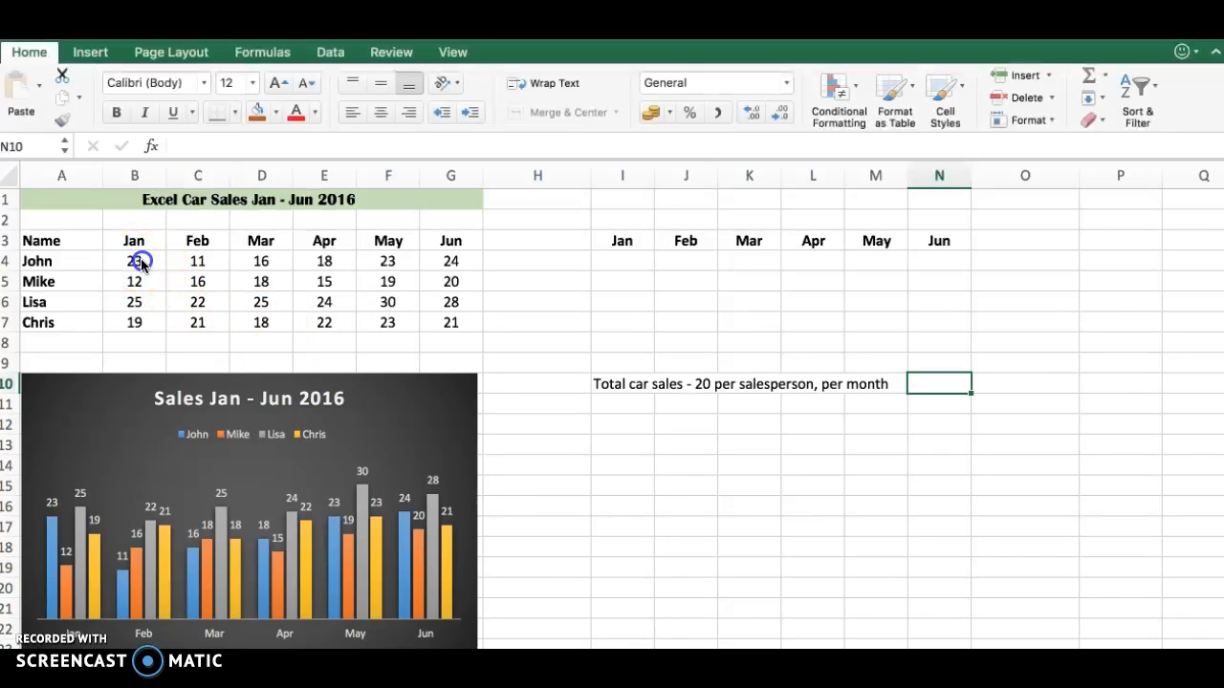
drag(141, 263, 496, 263)
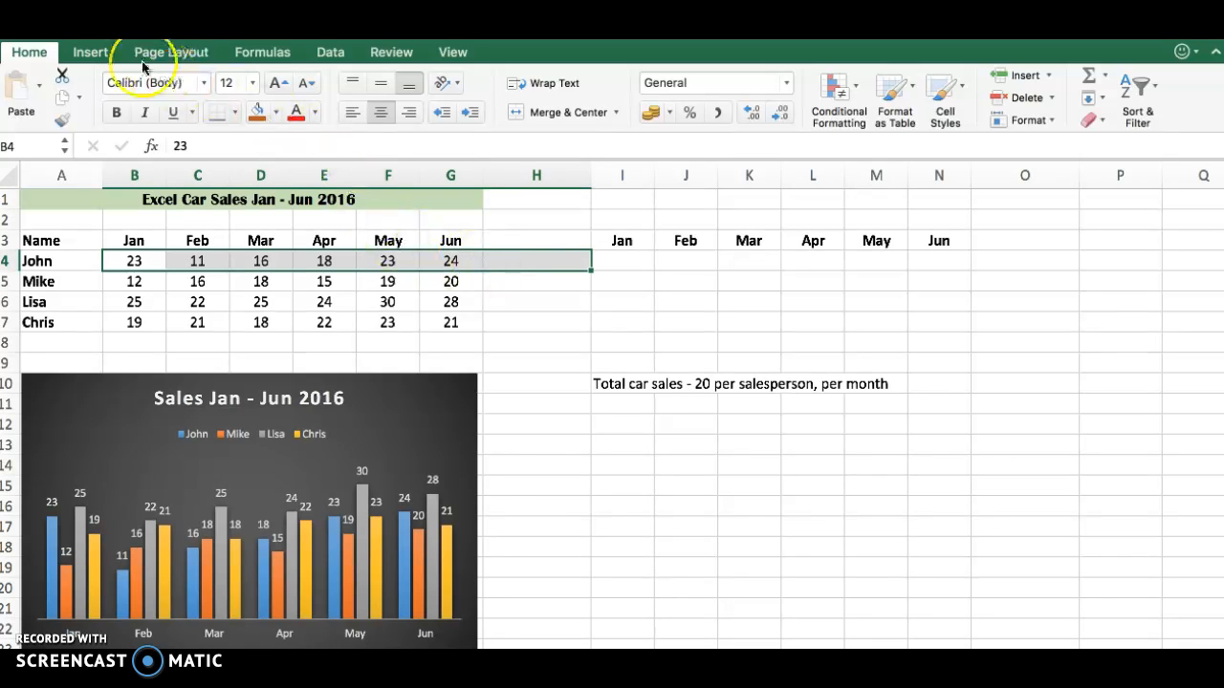
click(103, 55)
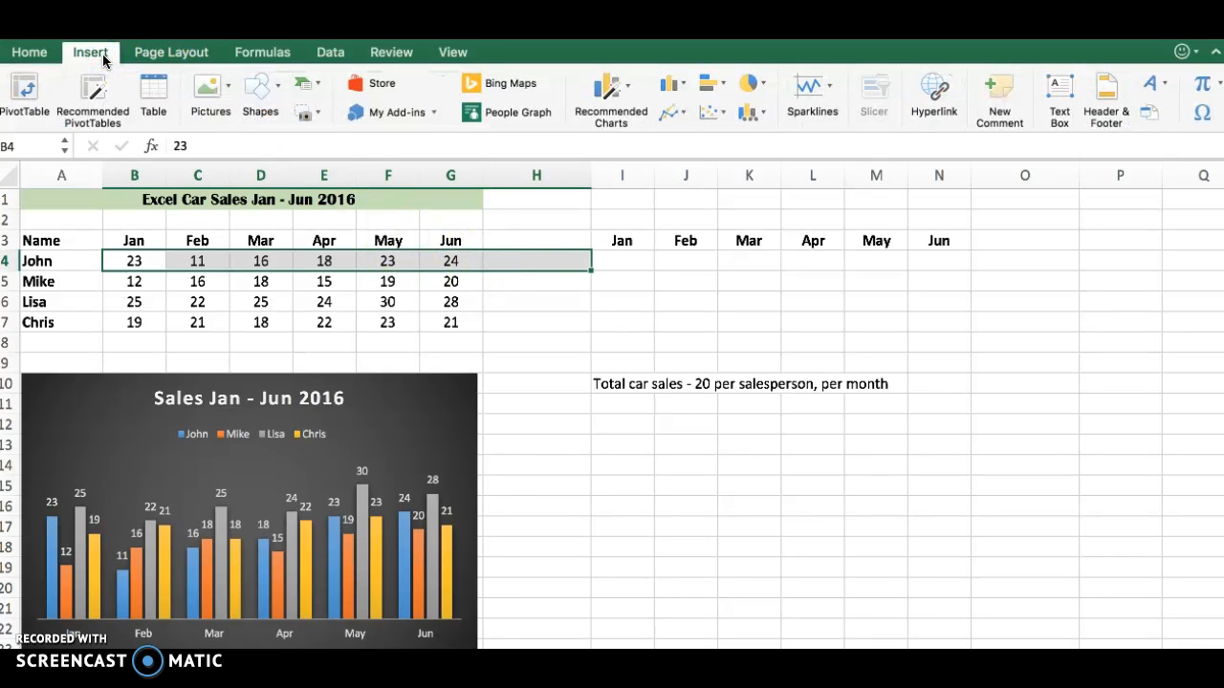
click(829, 92)
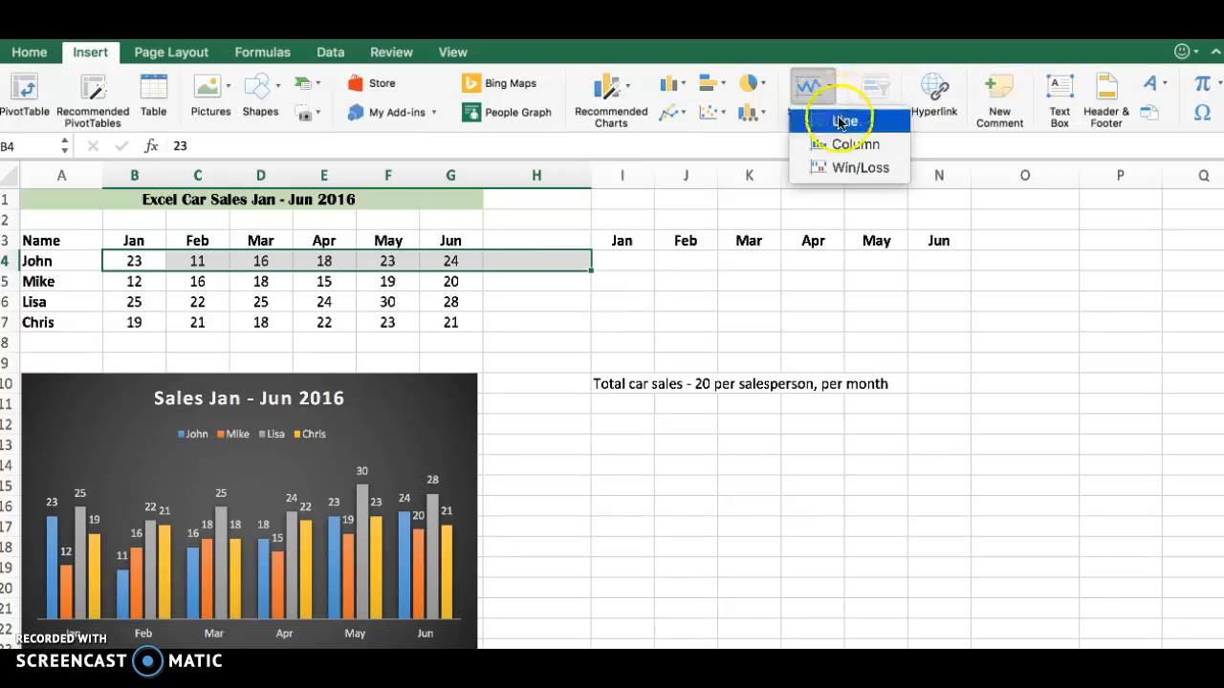
click(841, 122)
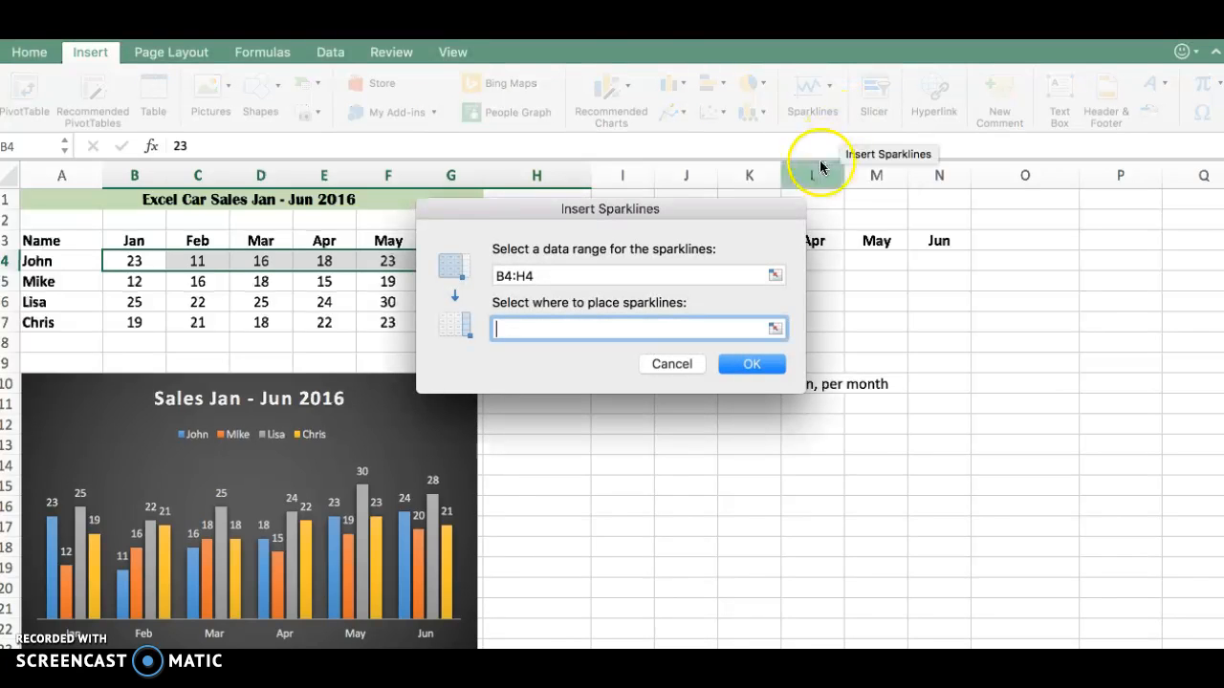
drag(762, 203, 973, 342)
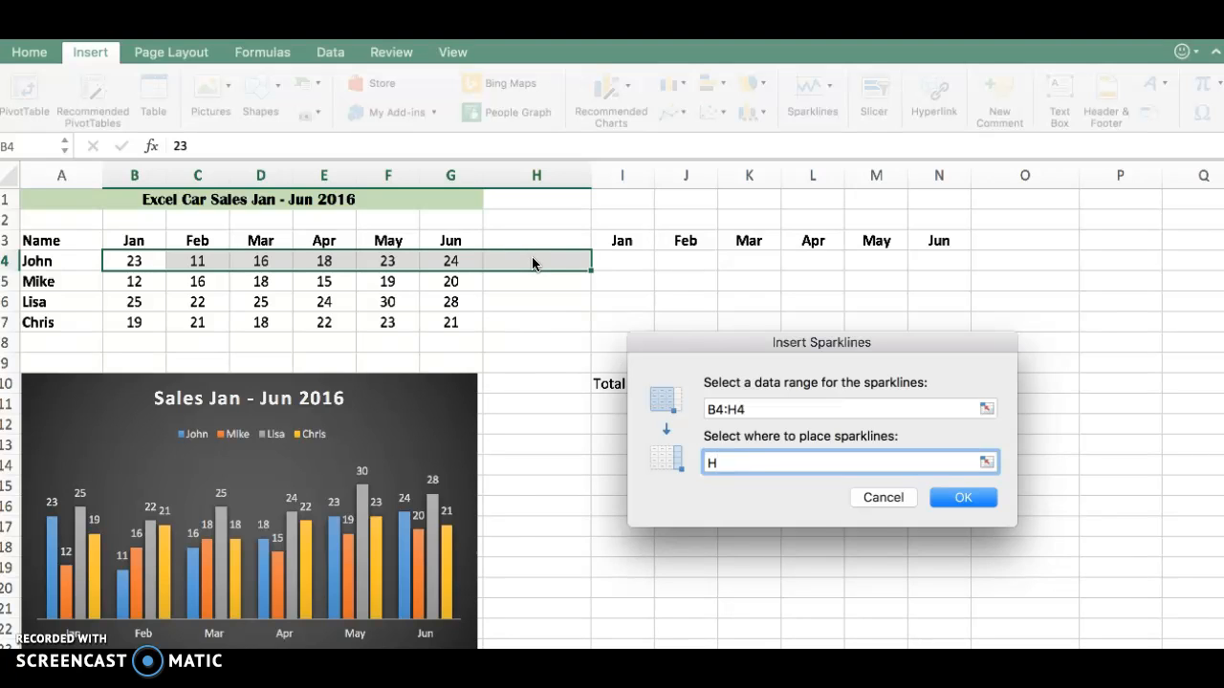
click(953, 500)
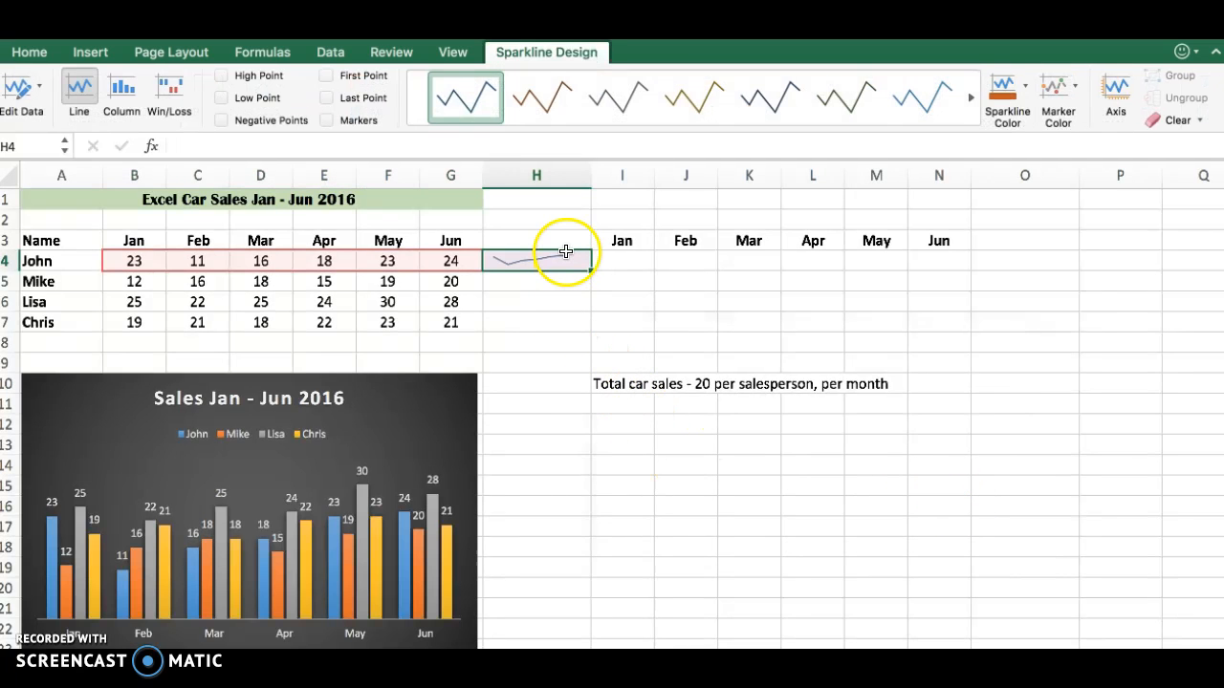
drag(588, 270, 591, 327)
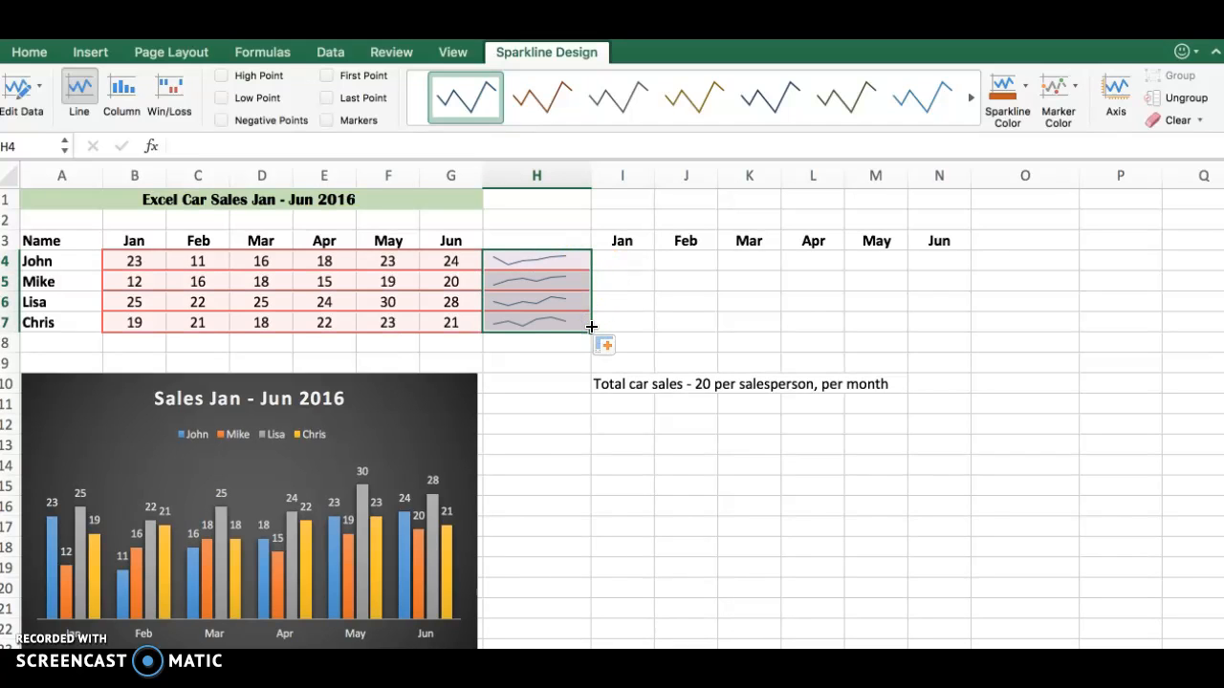
click(568, 459)
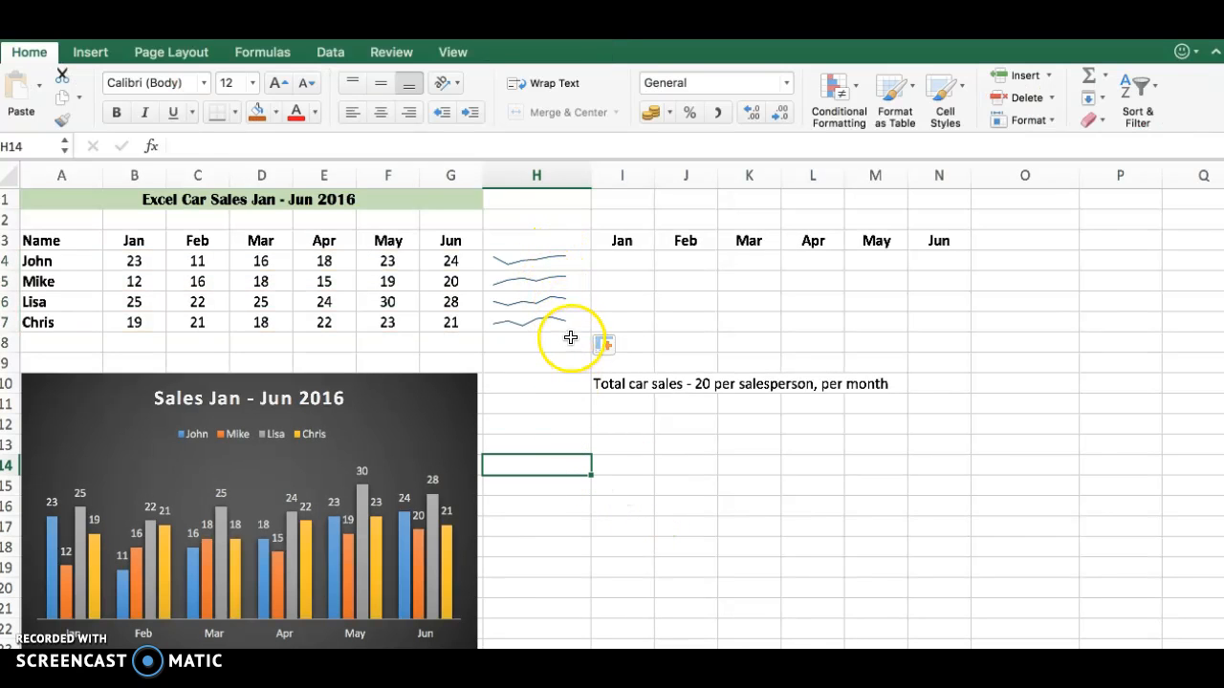
- Change the line colour of the sparkline group in H4:H7 to dark orange
click(559, 257)
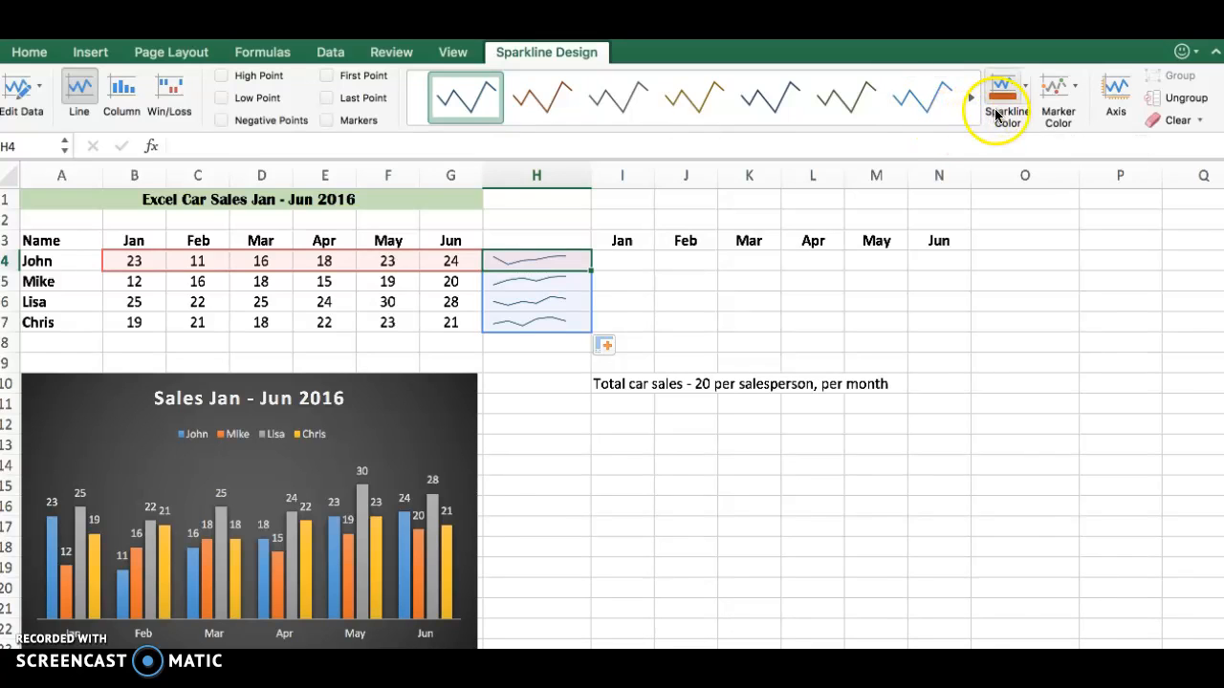
click(1026, 89)
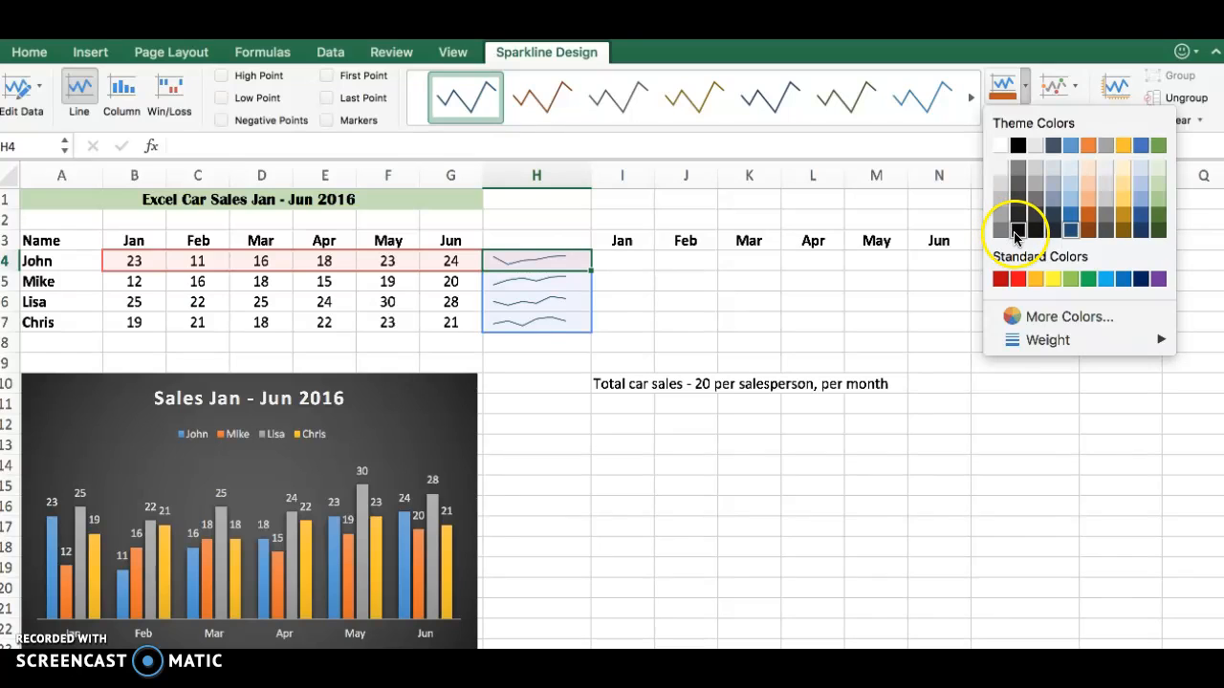
click(1087, 219)
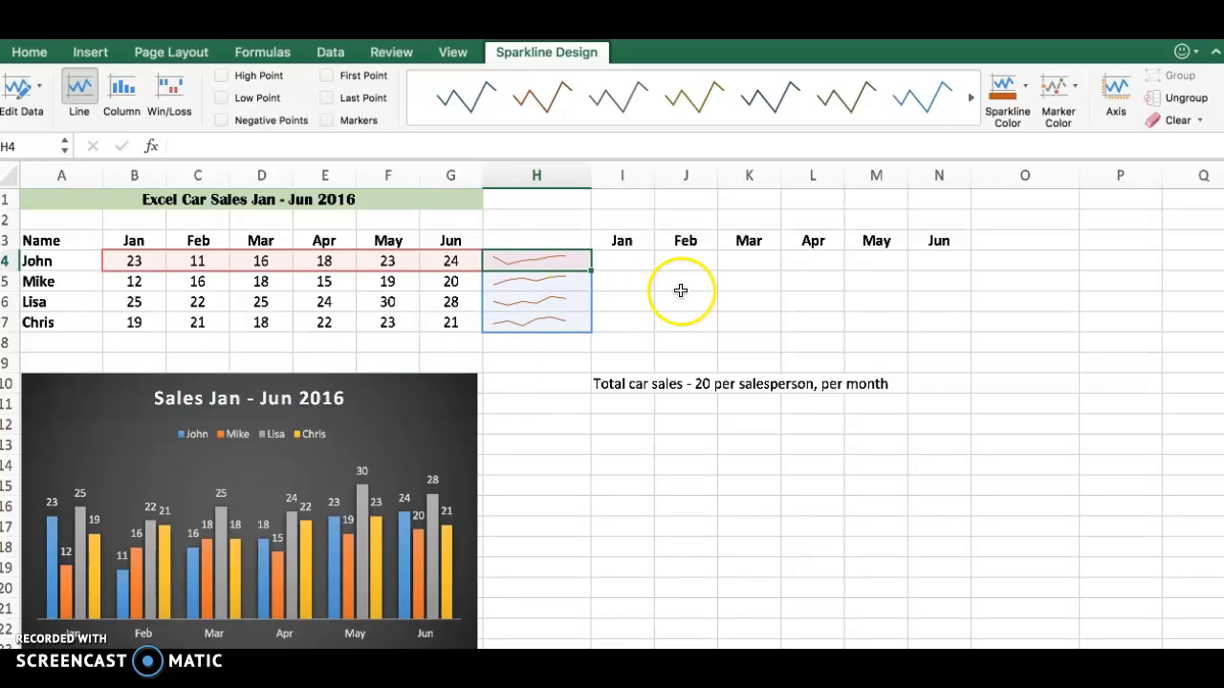
- Add black markers to the data points of the sparklines in H4:H7
click(1071, 90)
mouse_move(1077, 148)
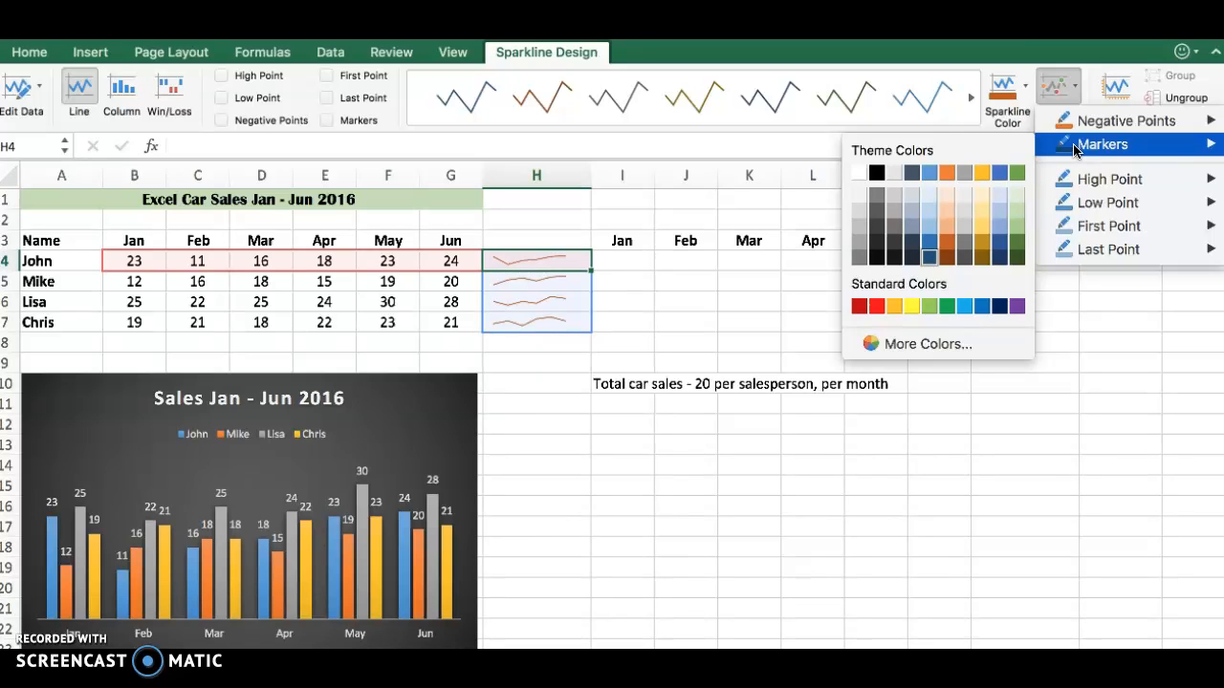
click(877, 173)
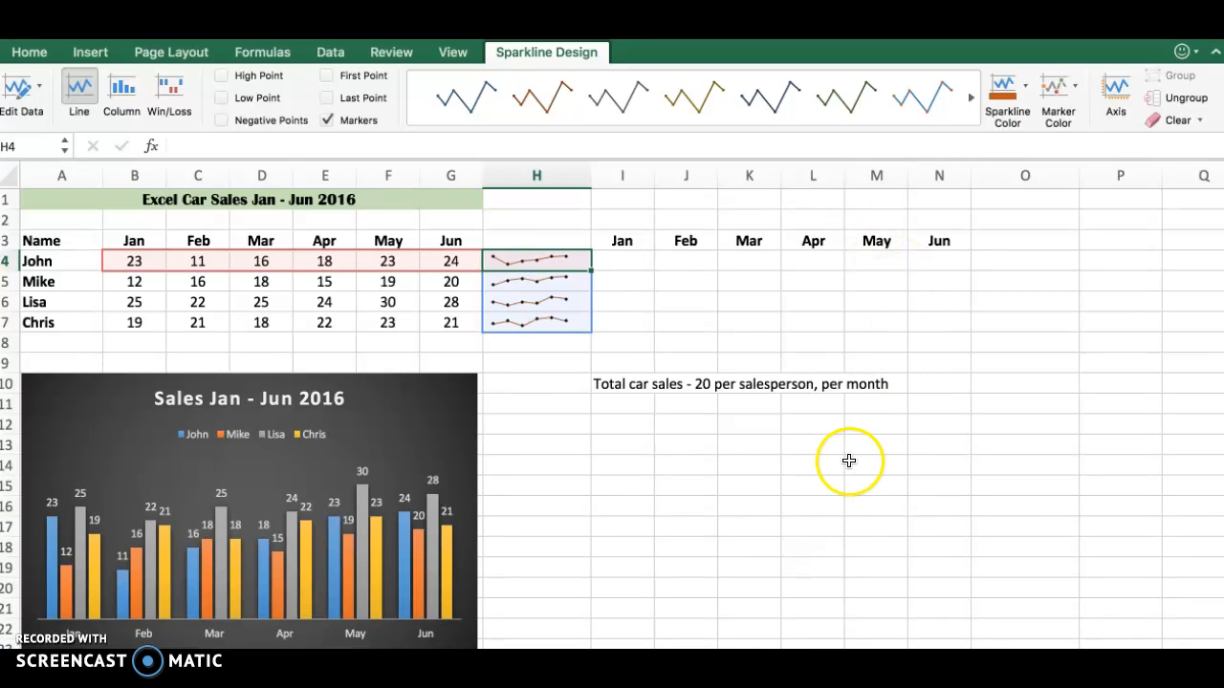
click(544, 490)
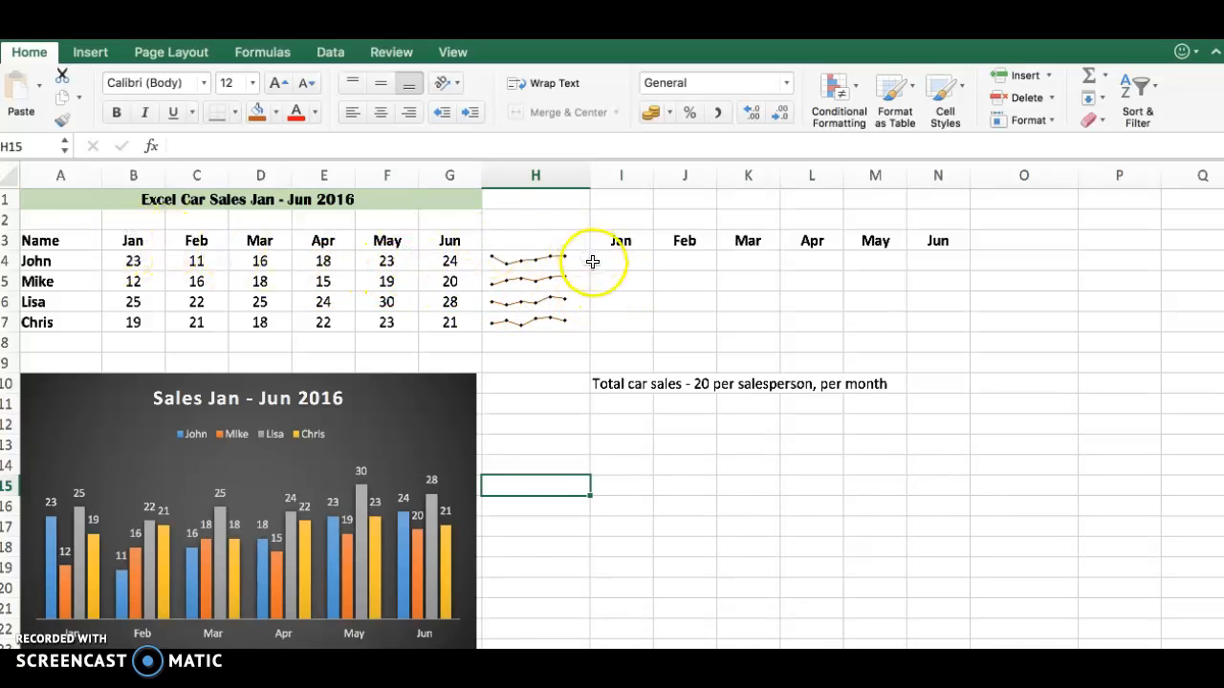
- Enter the January to June win/loss values 1, -1, -1, -1, 1, 1 in cells I4 through N4
click(622, 266)
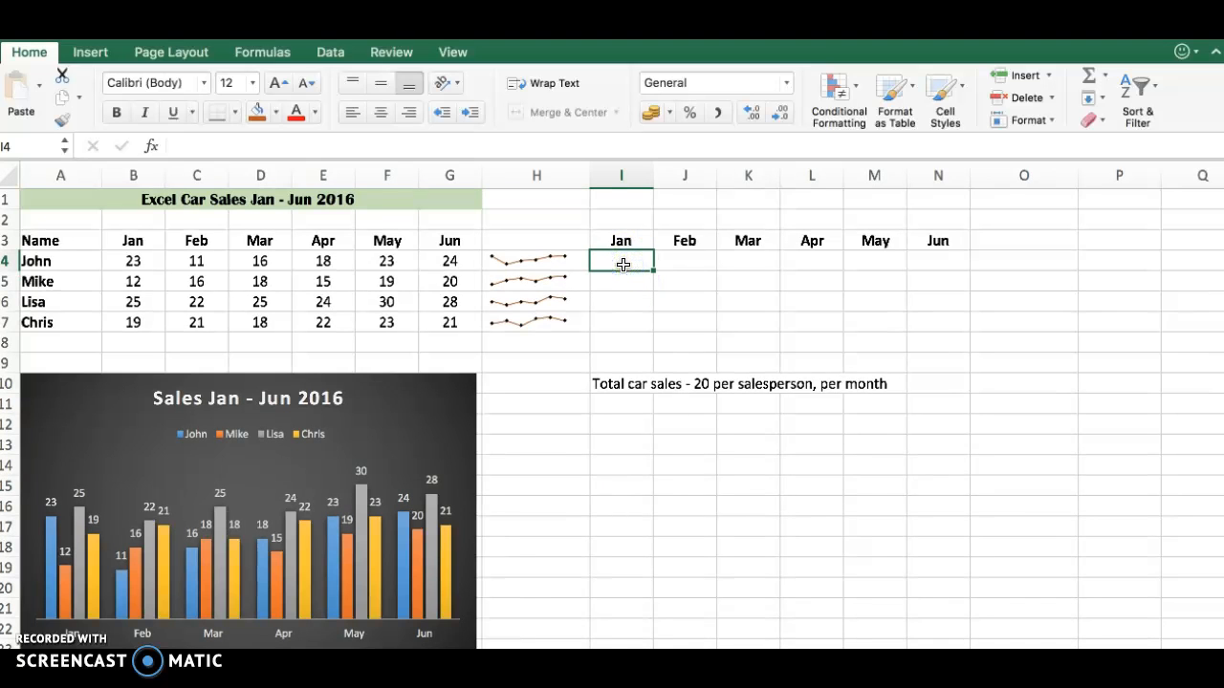
text(1)
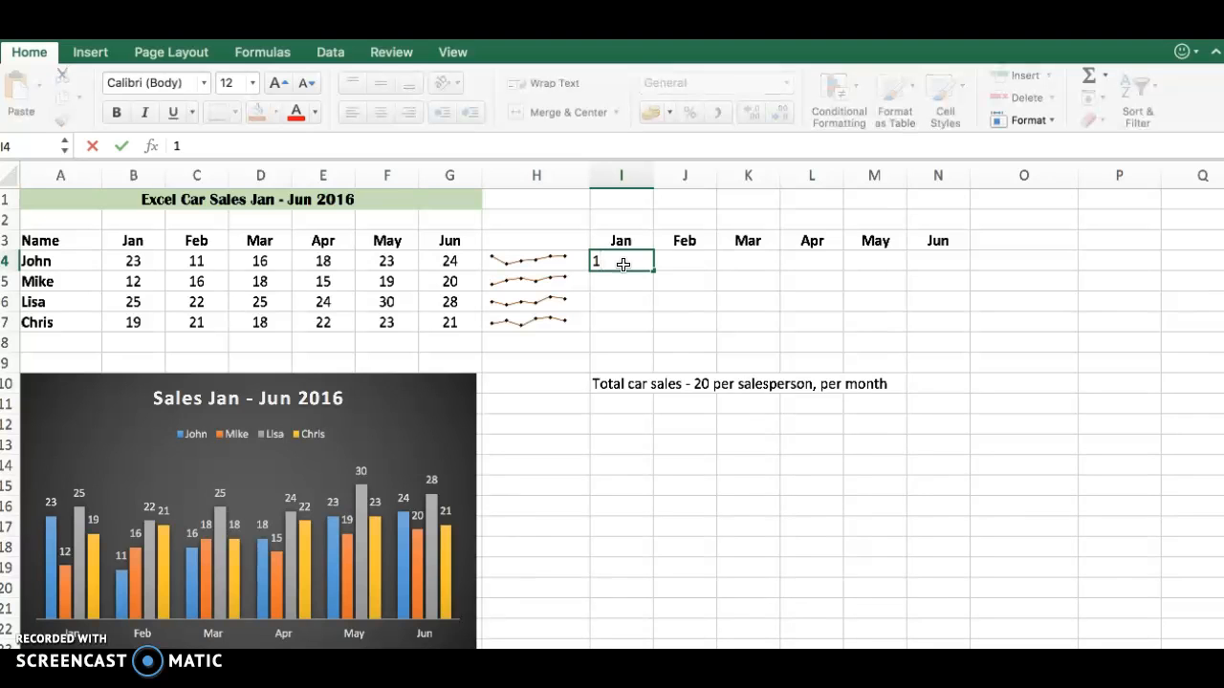
click(680, 261)
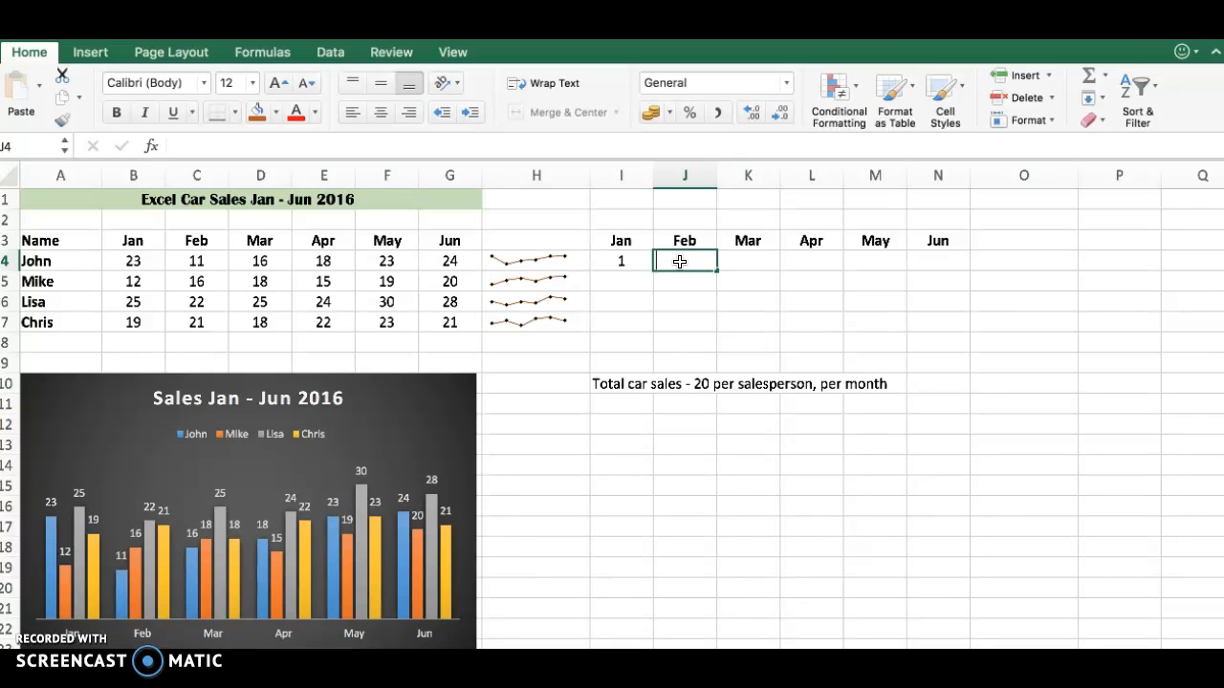
text(-1)
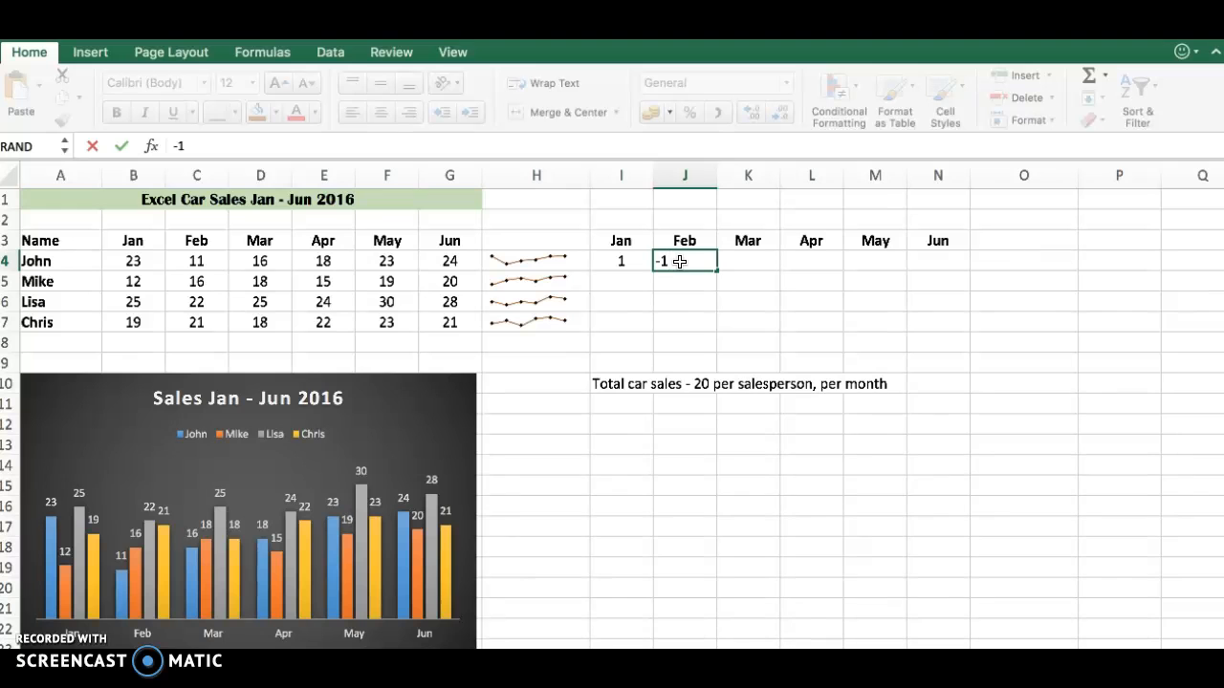
click(747, 259)
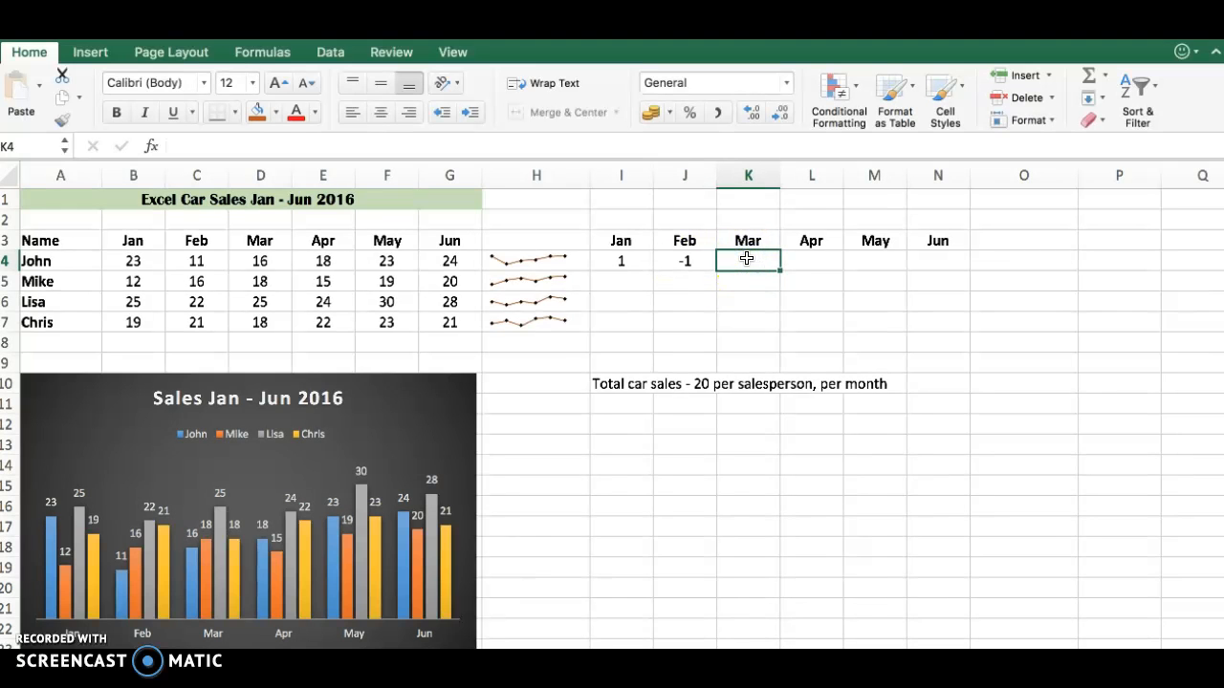
text(-1)
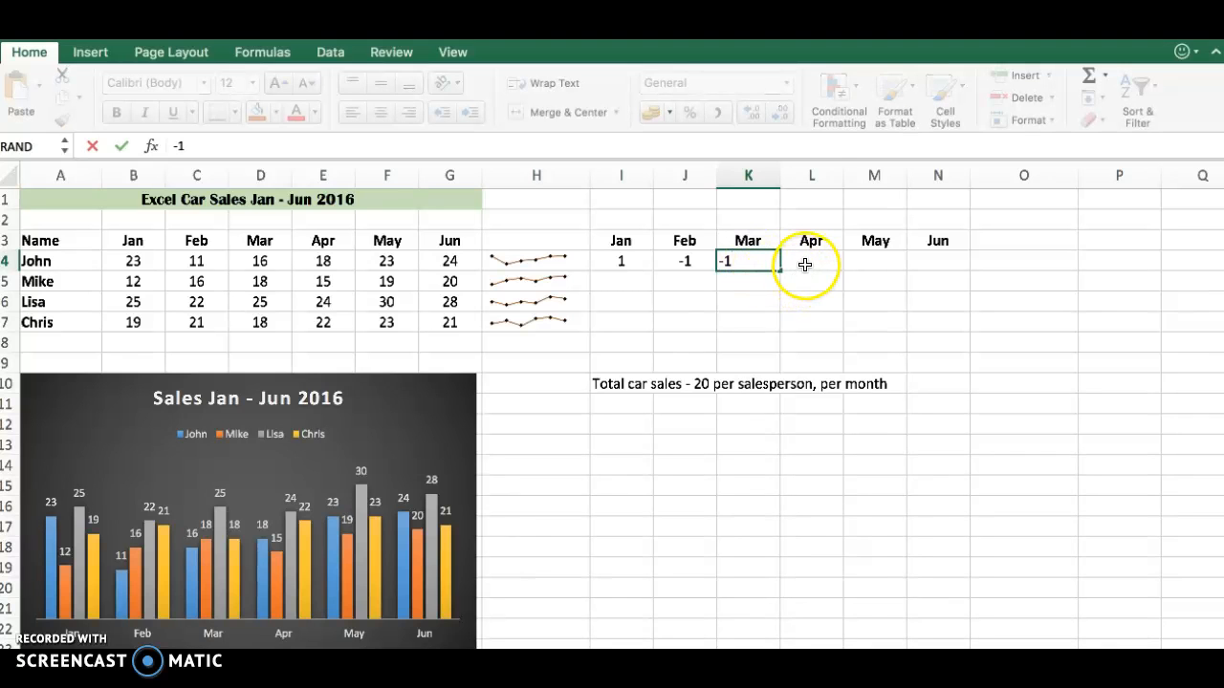
click(805, 265)
text(-1)
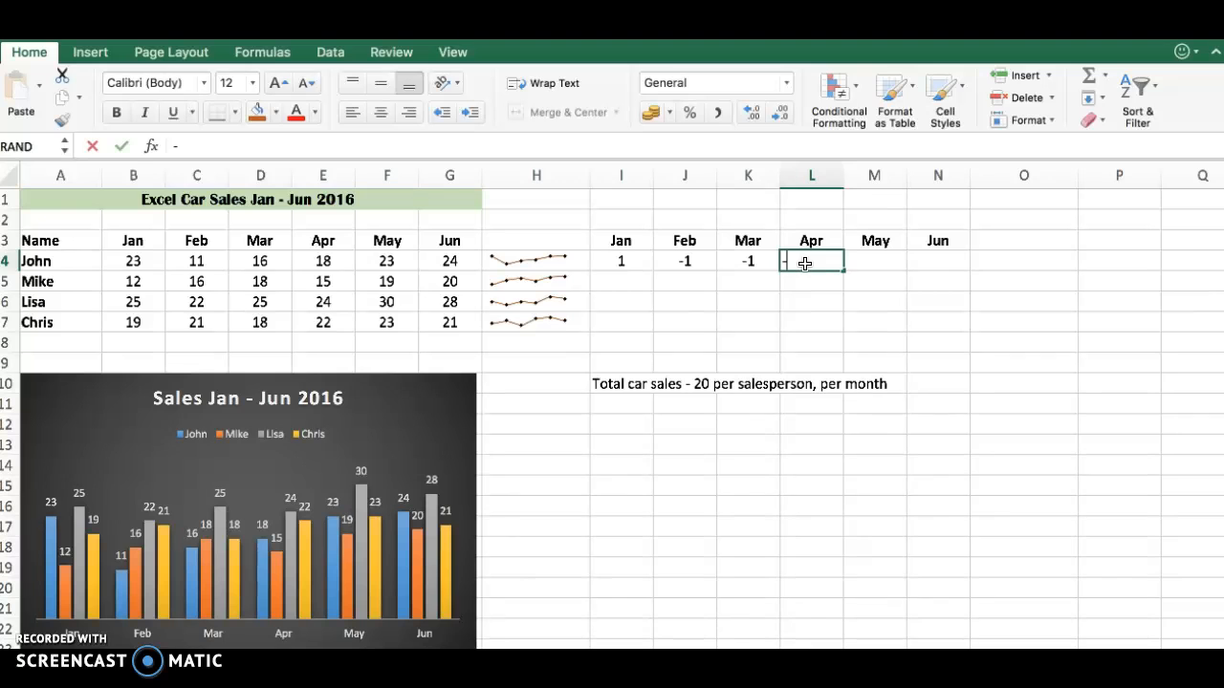
click(874, 260)
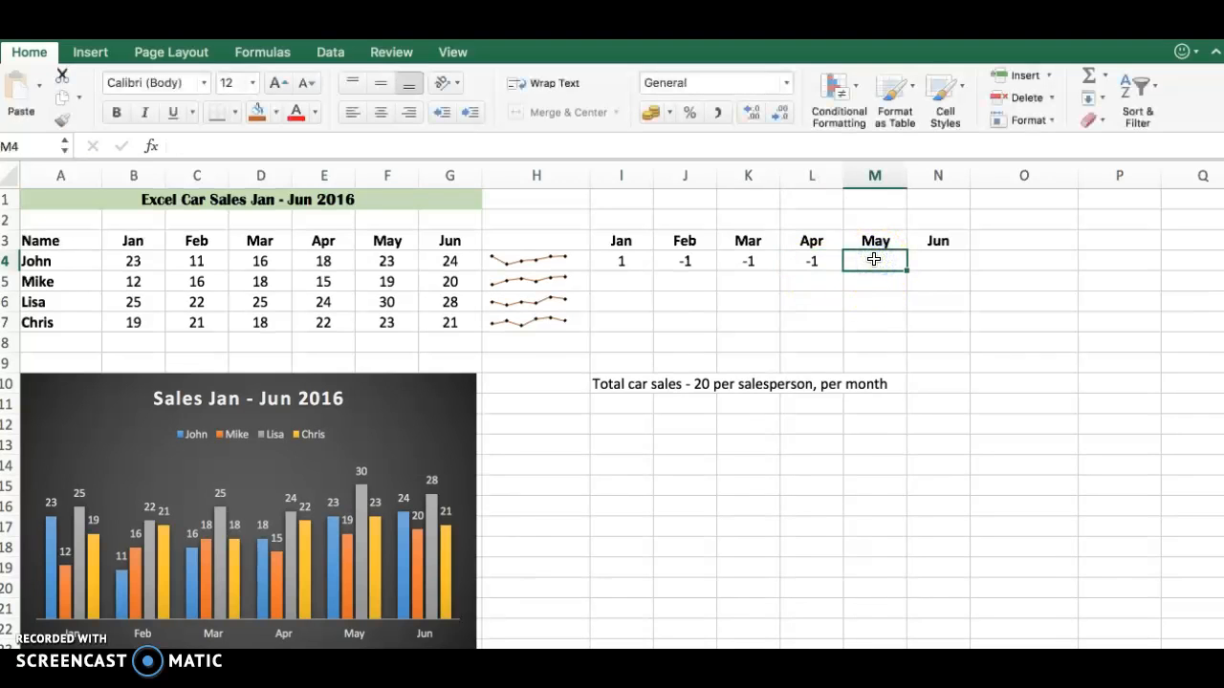
text(1)
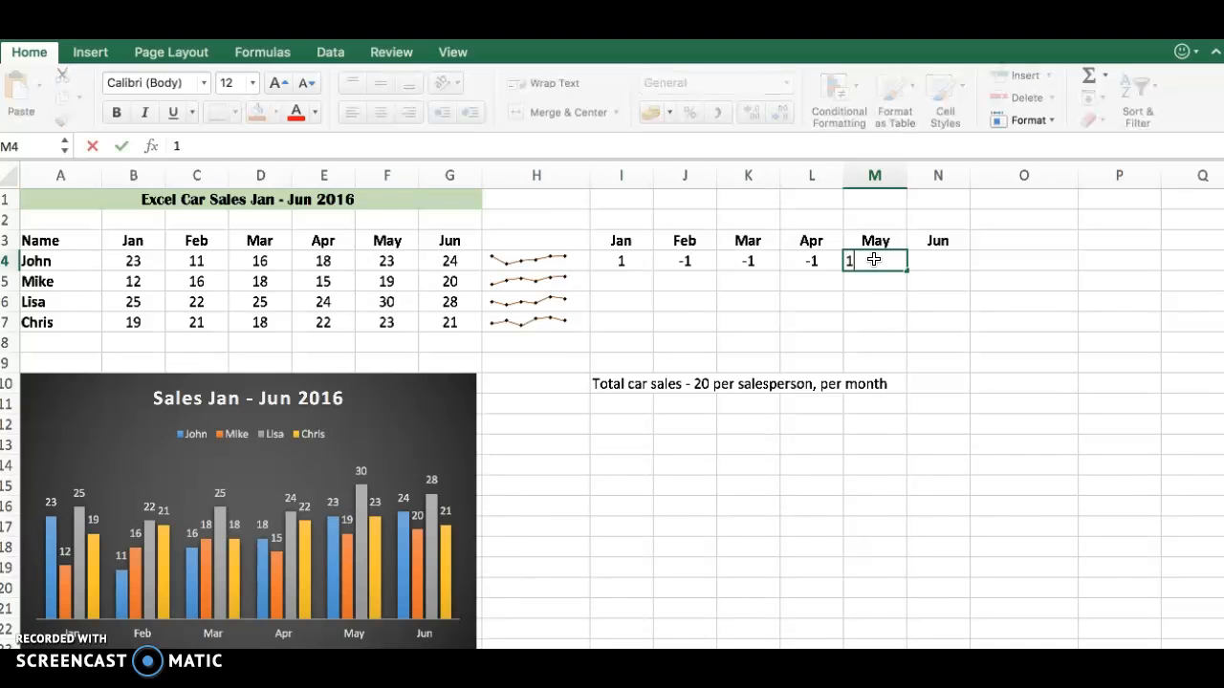
key(Tab)
text(1)
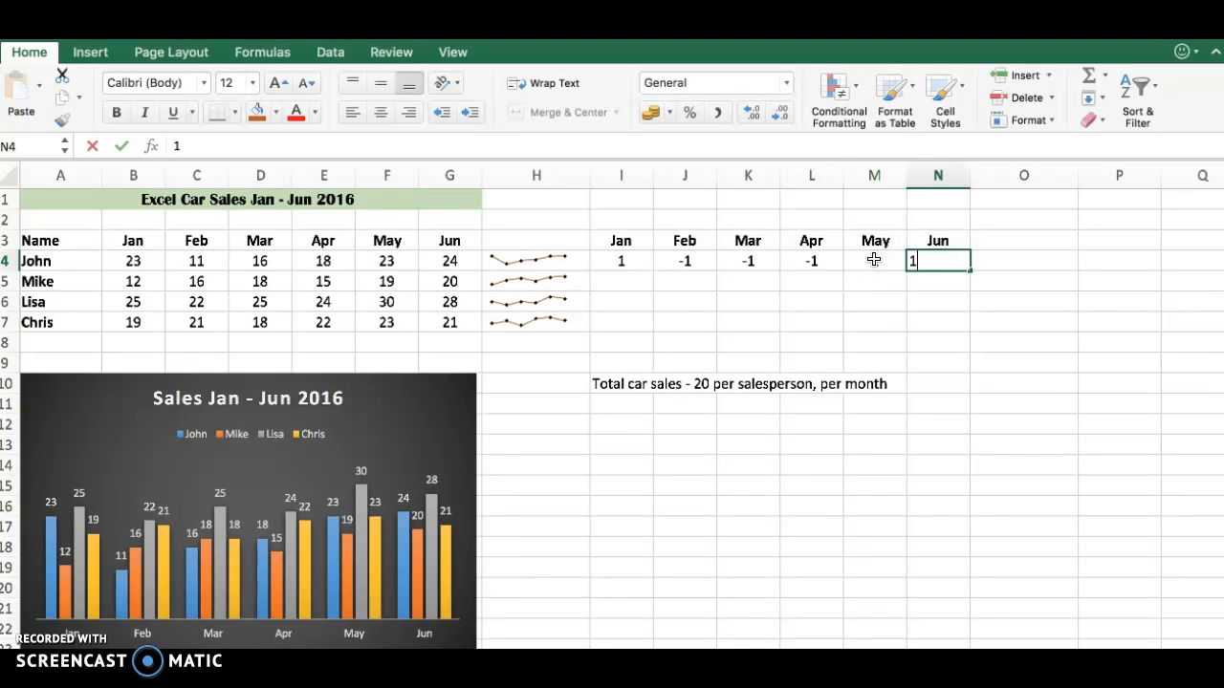
- Enter the January to June win/loss values -1, -1, -1, -1, -1, 1 in cells I5 through N5
click(621, 280)
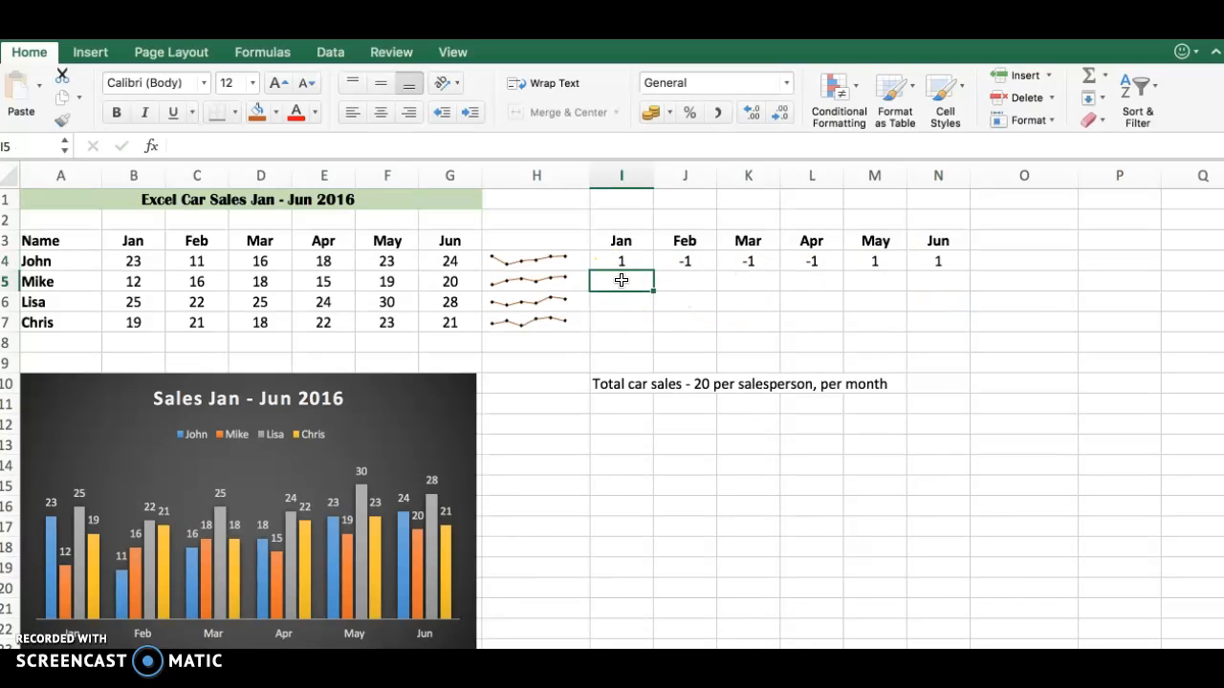
text(-1)
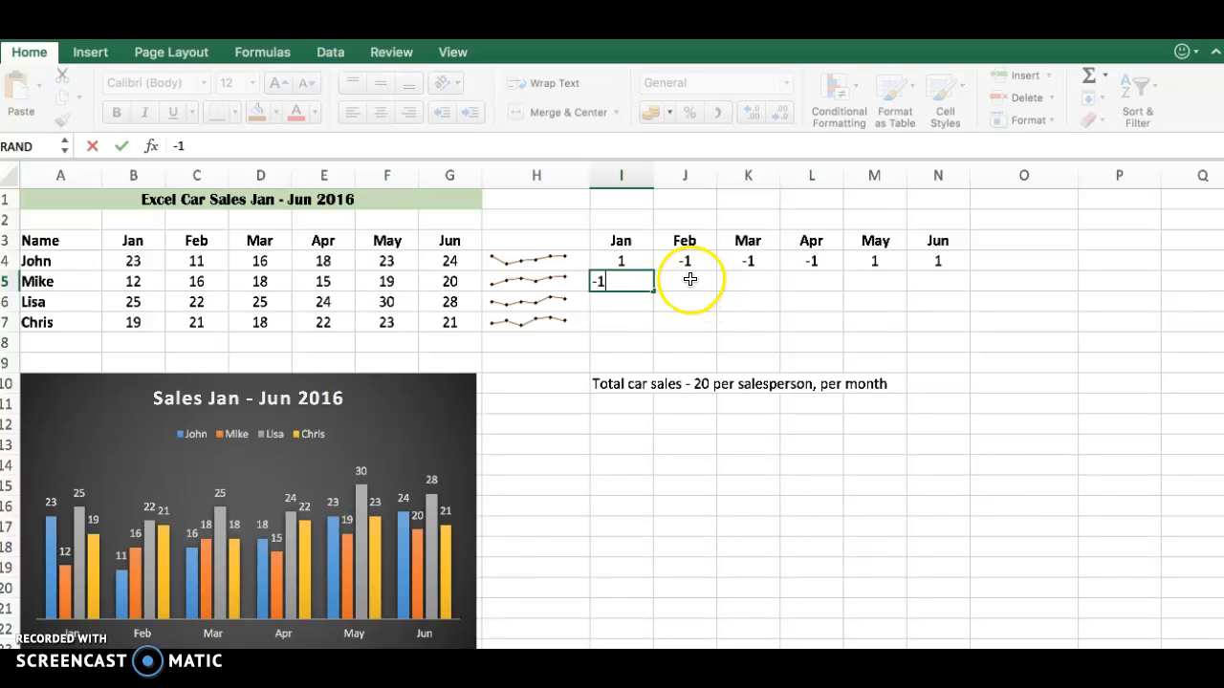
click(690, 279)
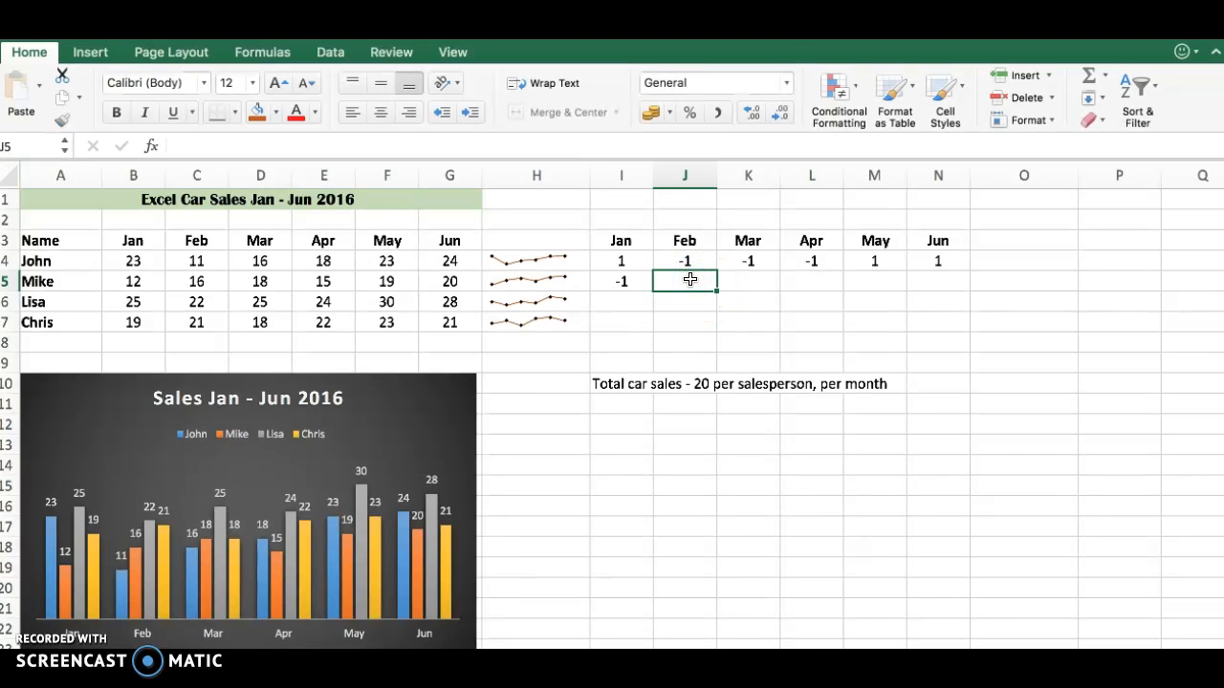
text(-1)
click(753, 279)
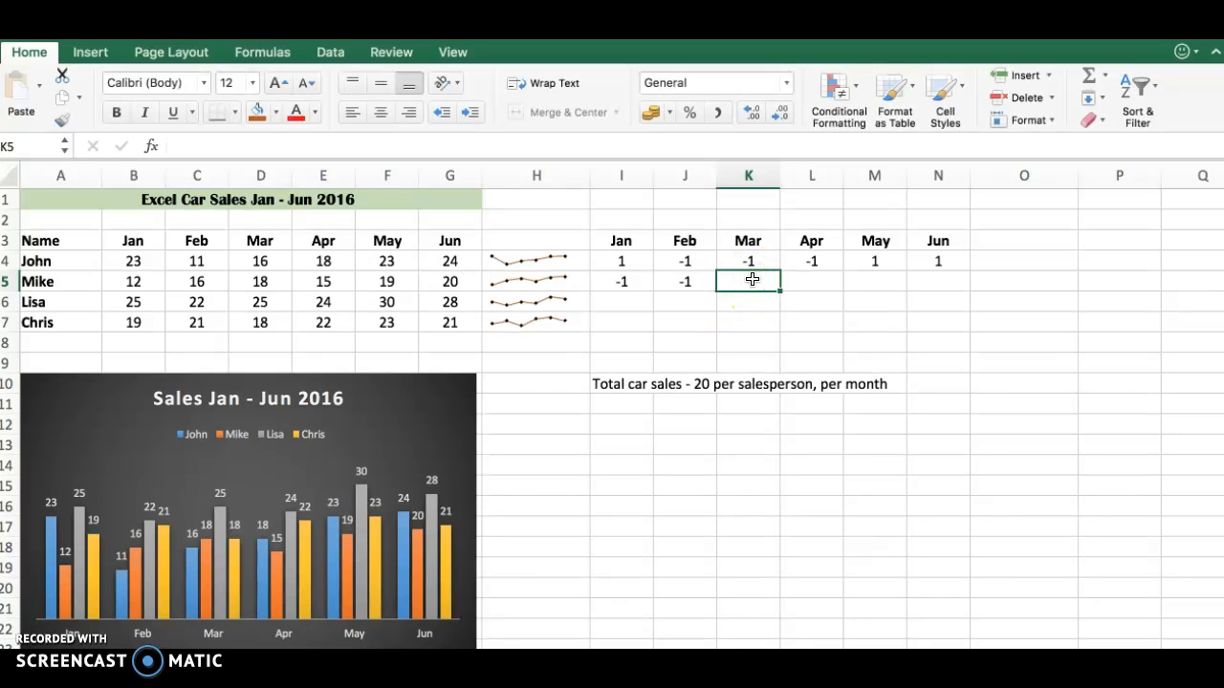
text(-1)
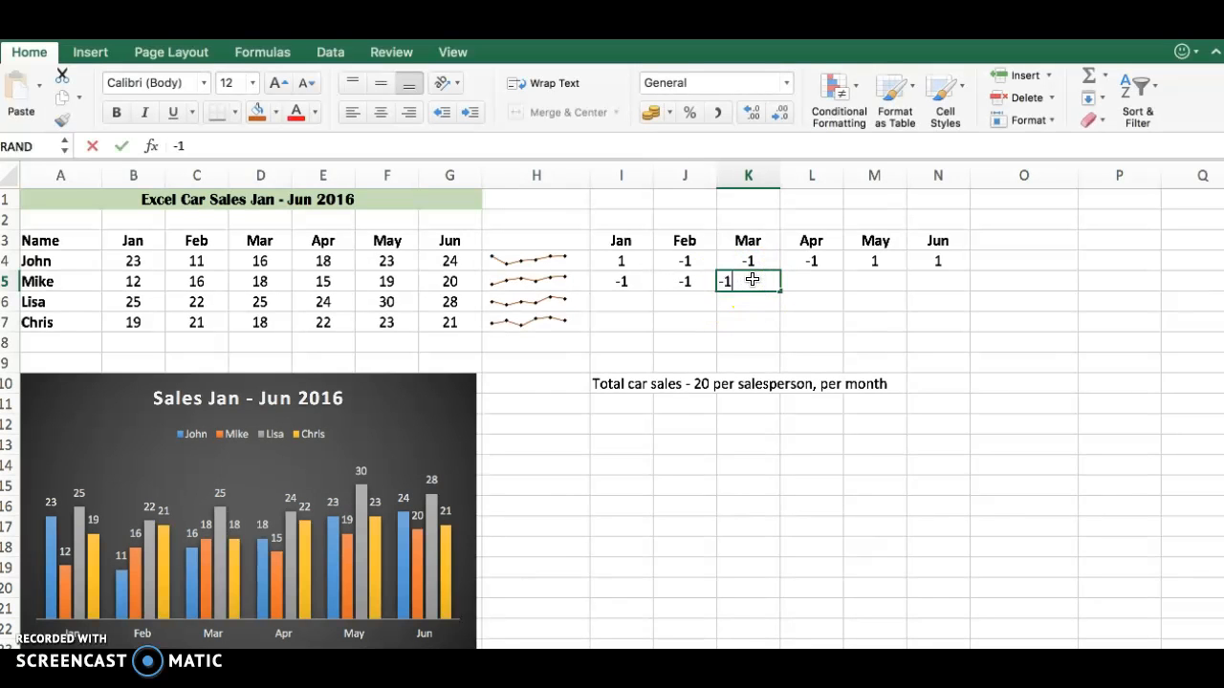
click(786, 287)
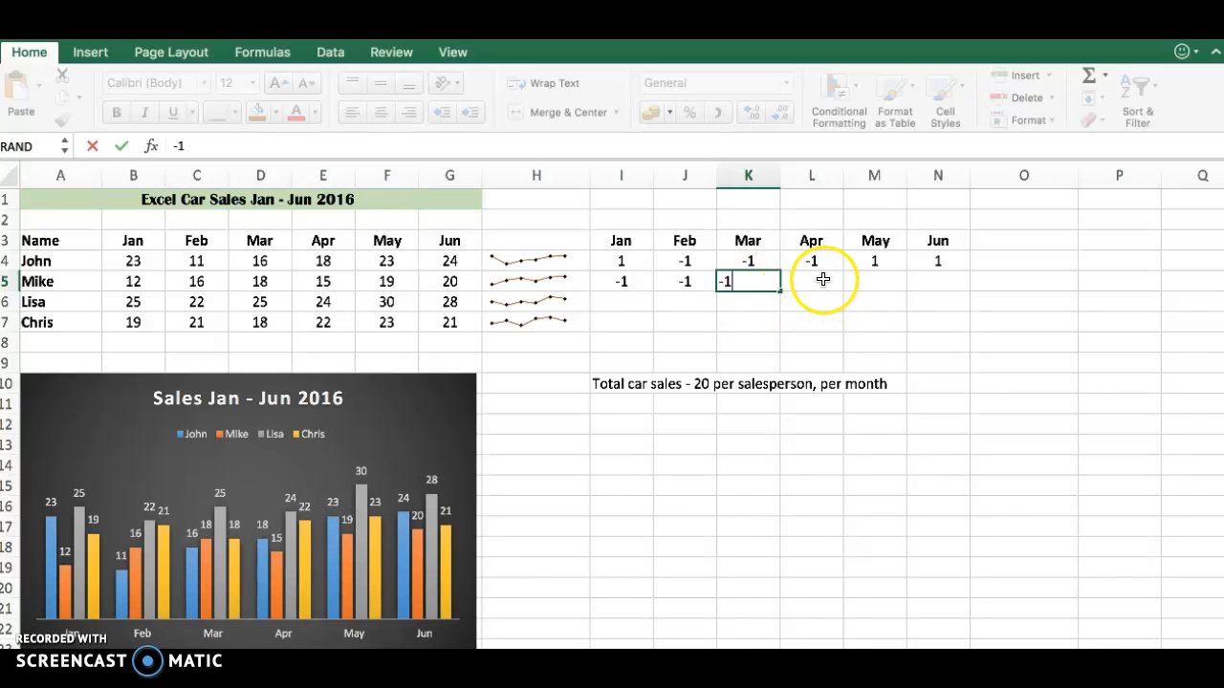
text(-1)
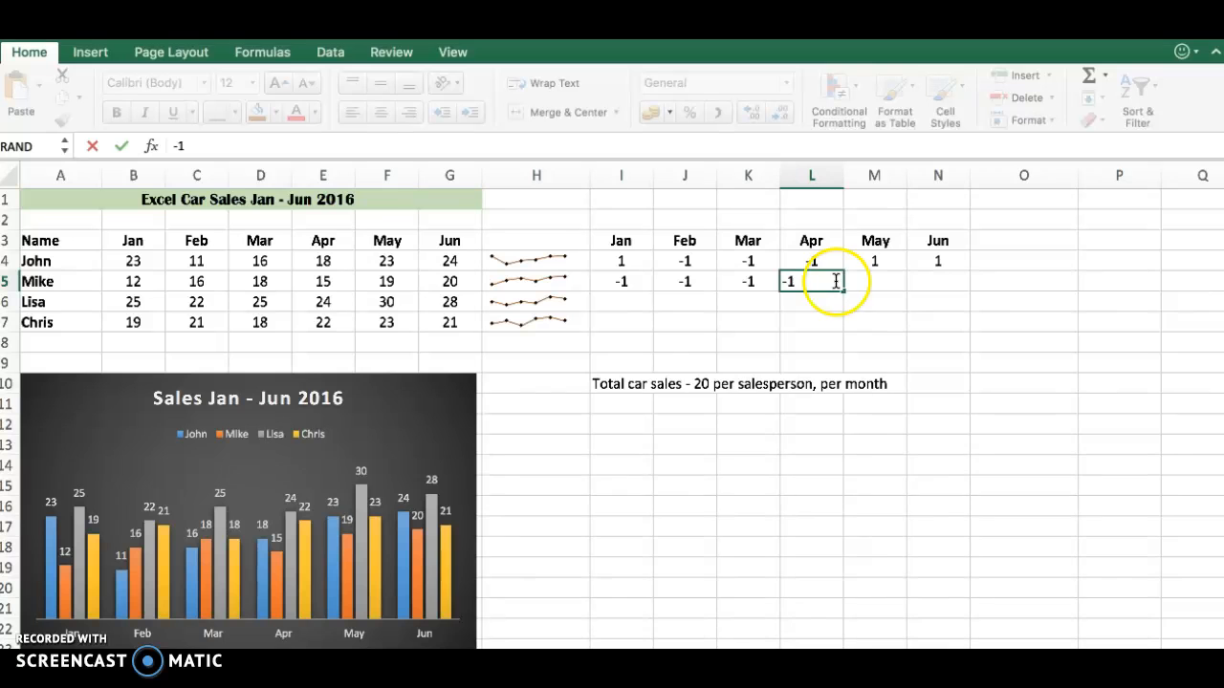
click(877, 282)
text(-1)
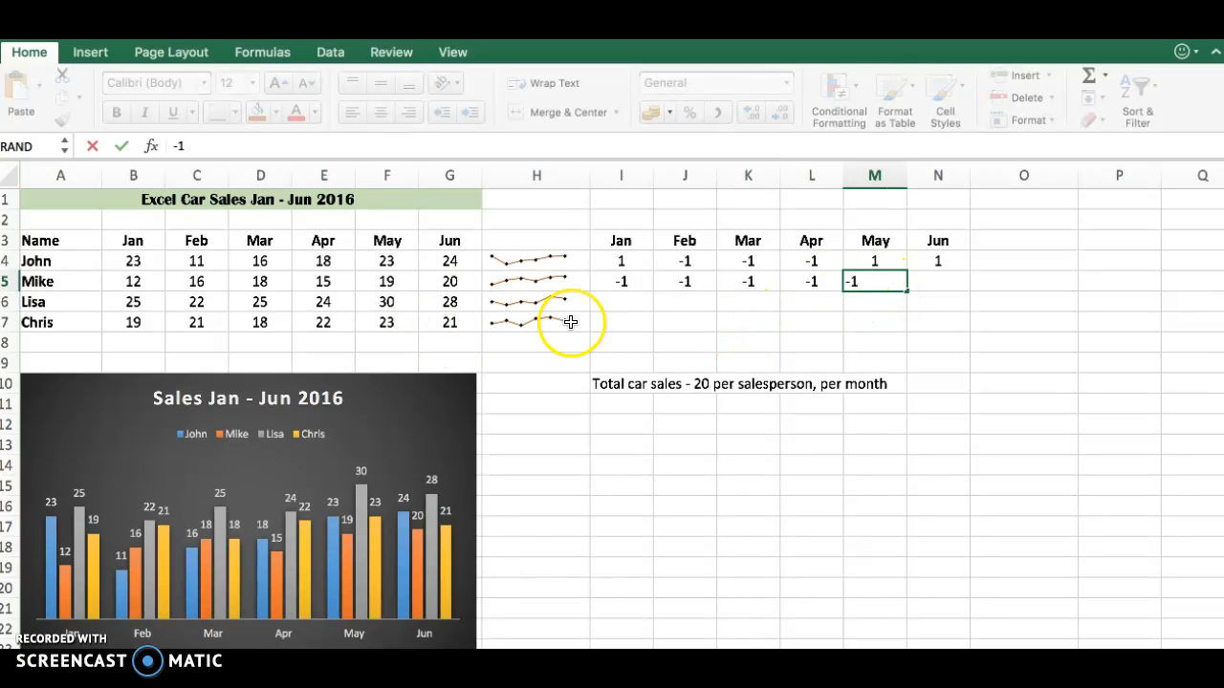
click(940, 280)
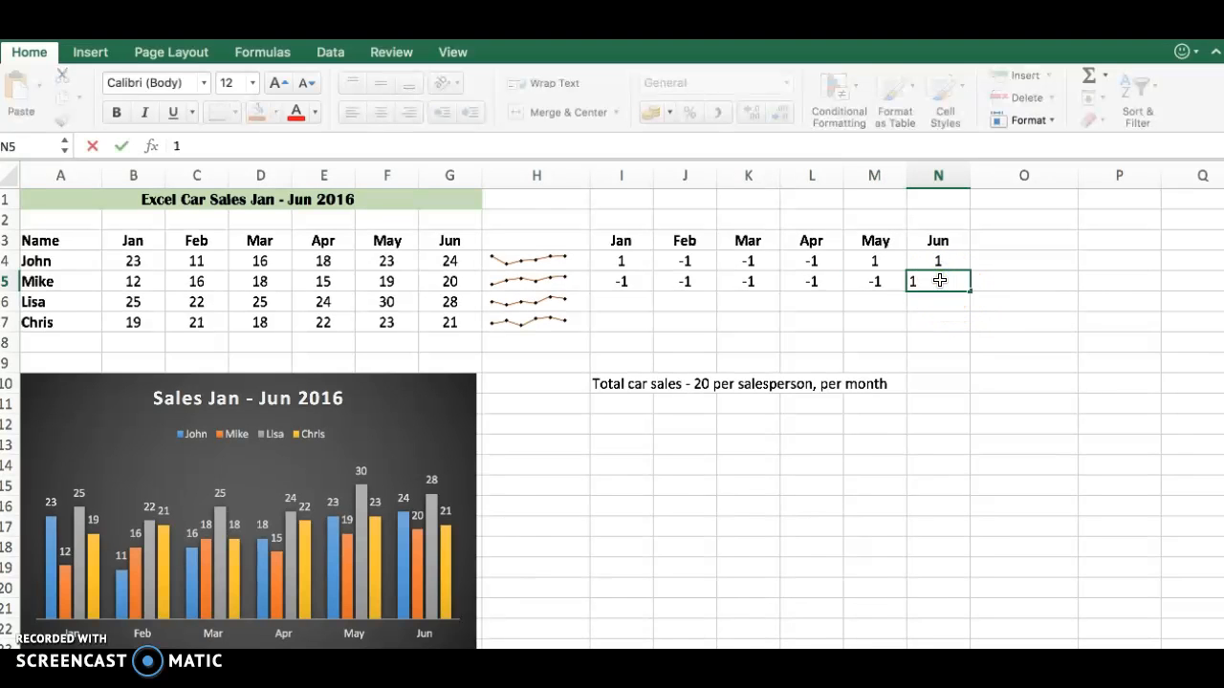
click(638, 313)
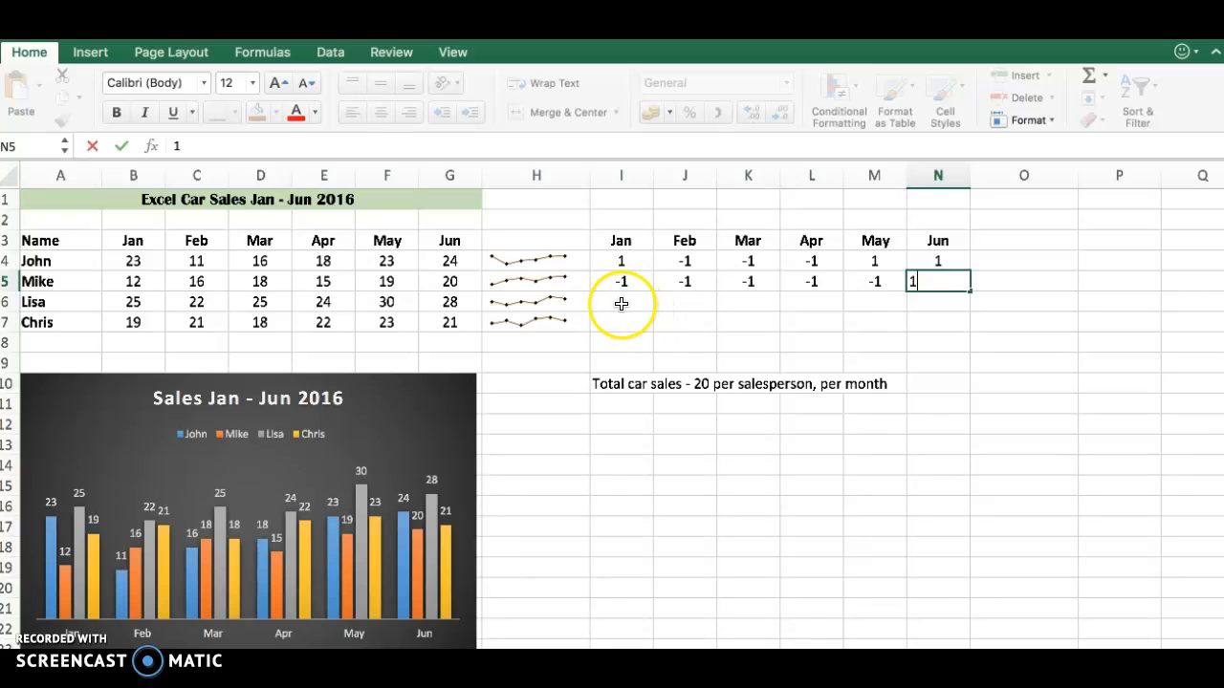
- Enter the January to June win/loss values 1, 1, 1, 1, 1, 1 in cells I6 through N6
click(622, 304)
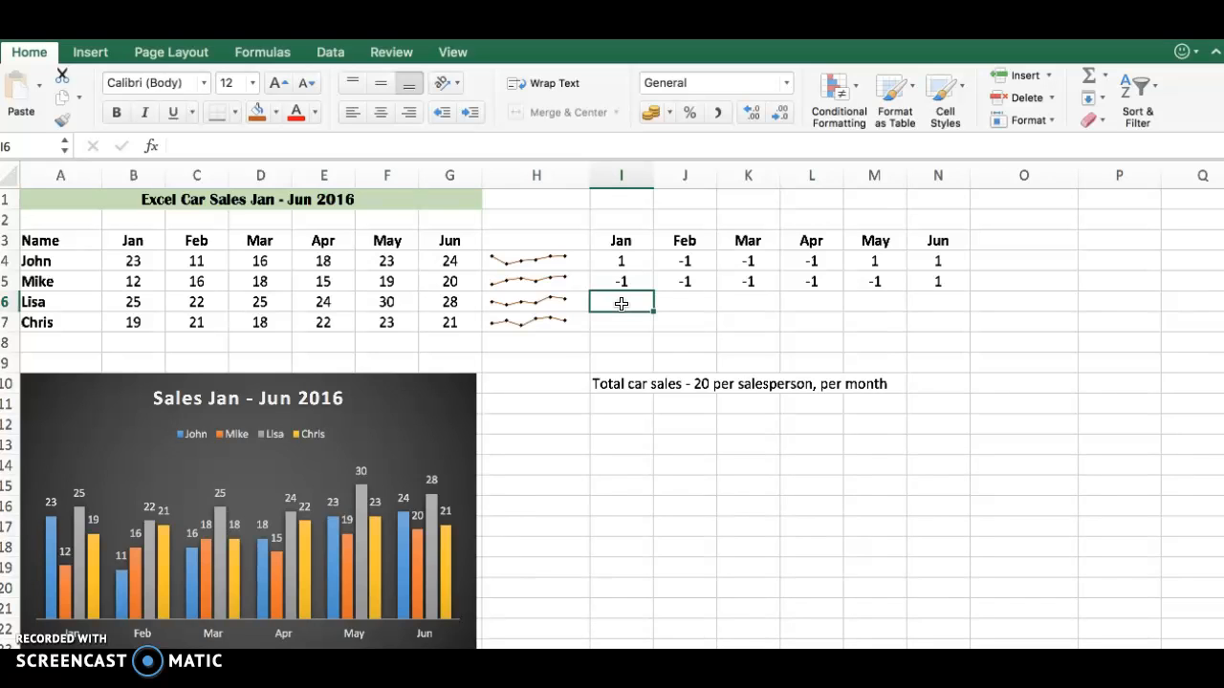
text(1)
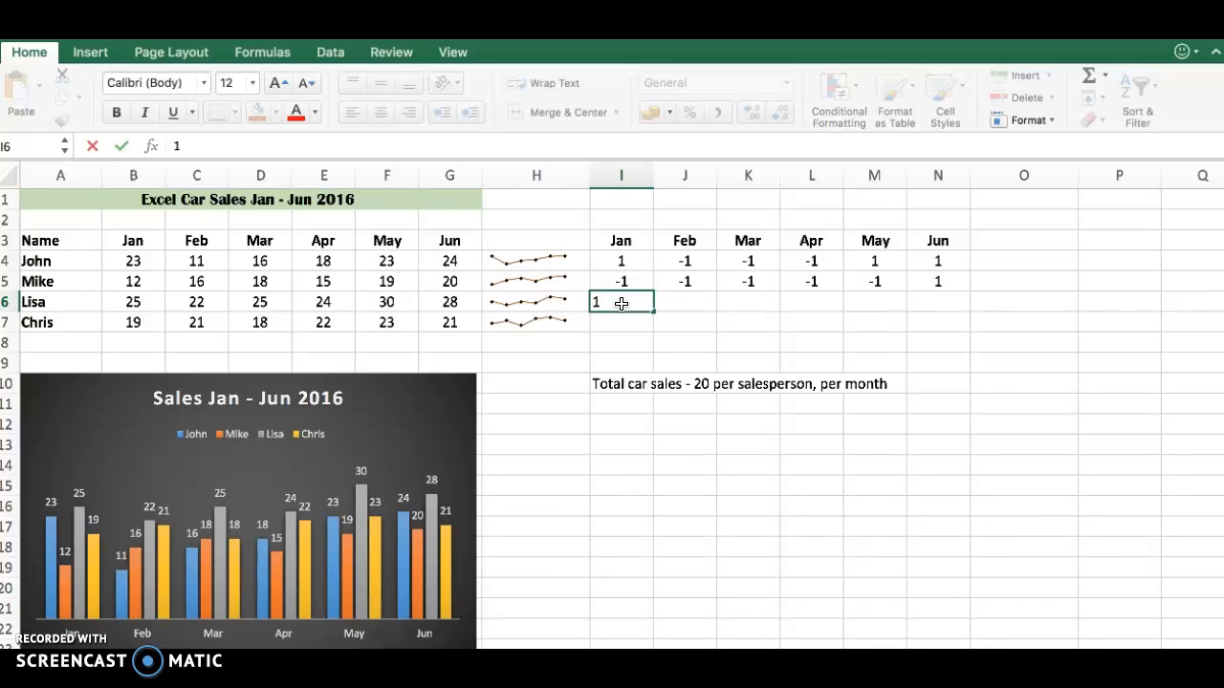
key(Tab)
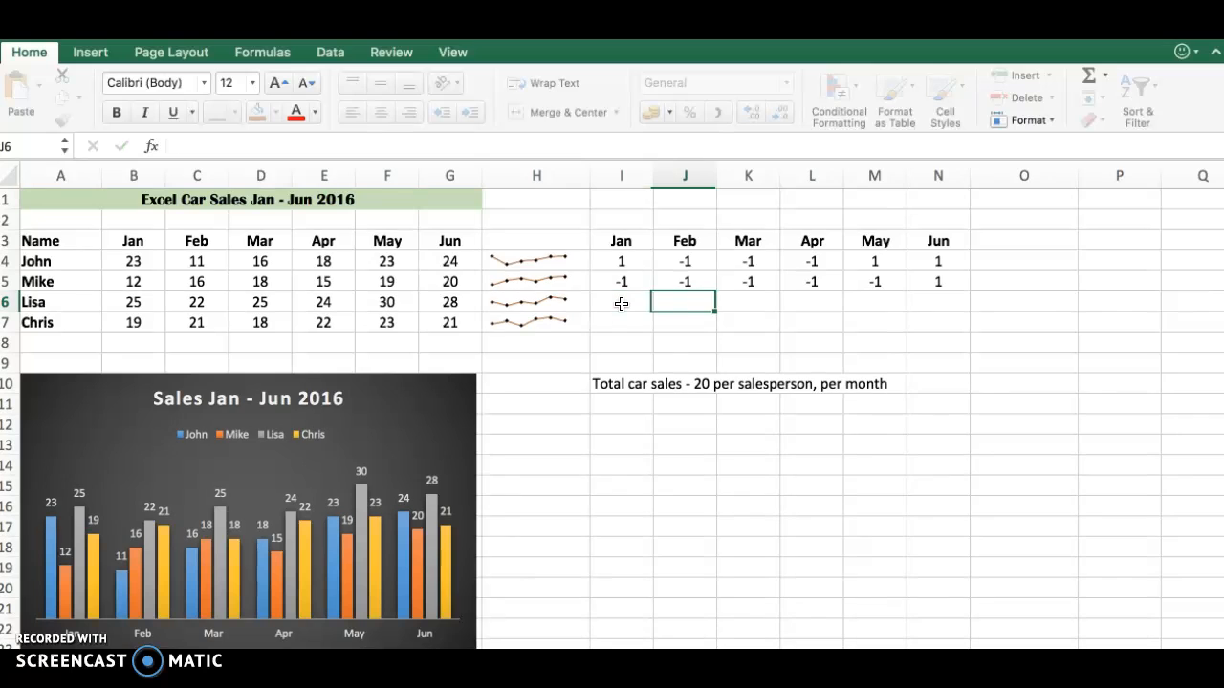
text(1)
key(Tab)
text(1)
key(Tab)
text(1)
key(Tab)
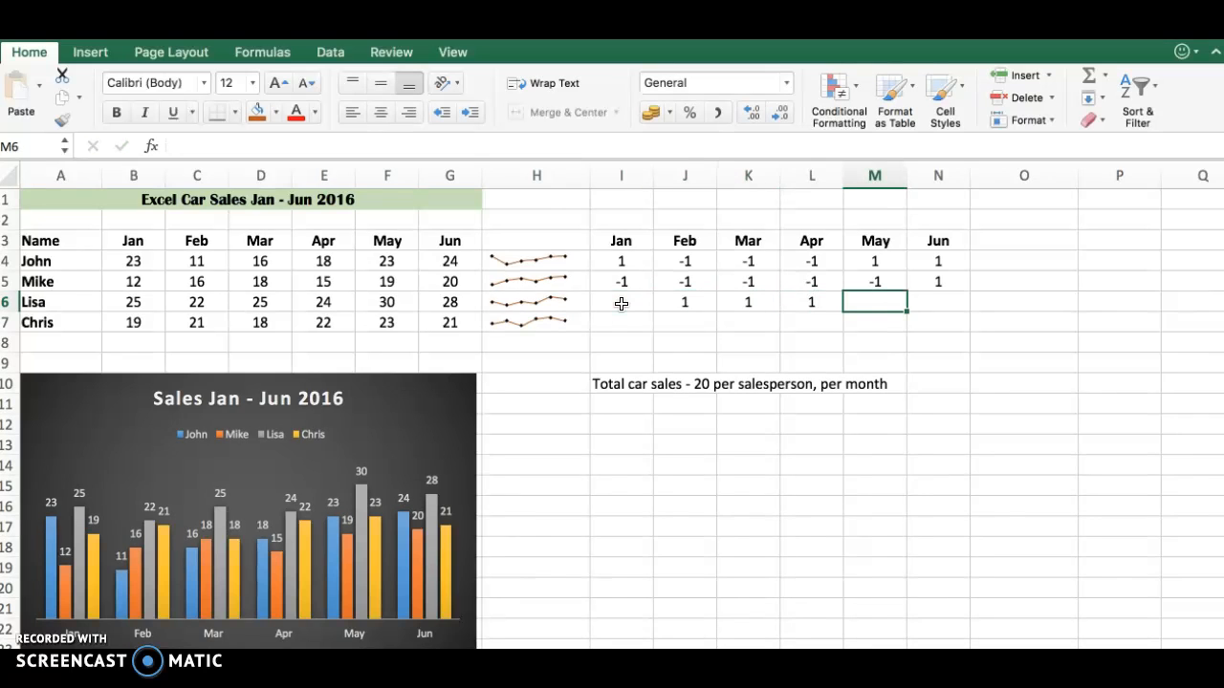
text(1)
key(Tab)
text(1)
key(Tab)
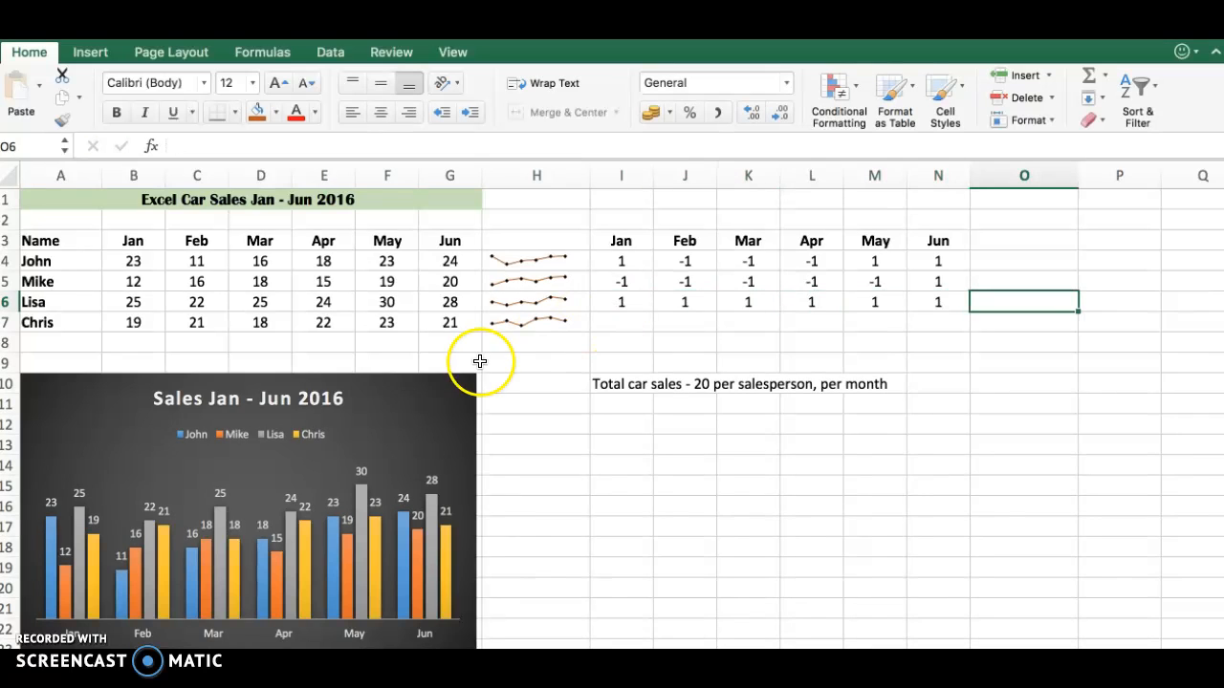
- Enter the January to June win/loss values -1, 1, -1, 1, 1, 1 in cells I7 through N7
click(627, 320)
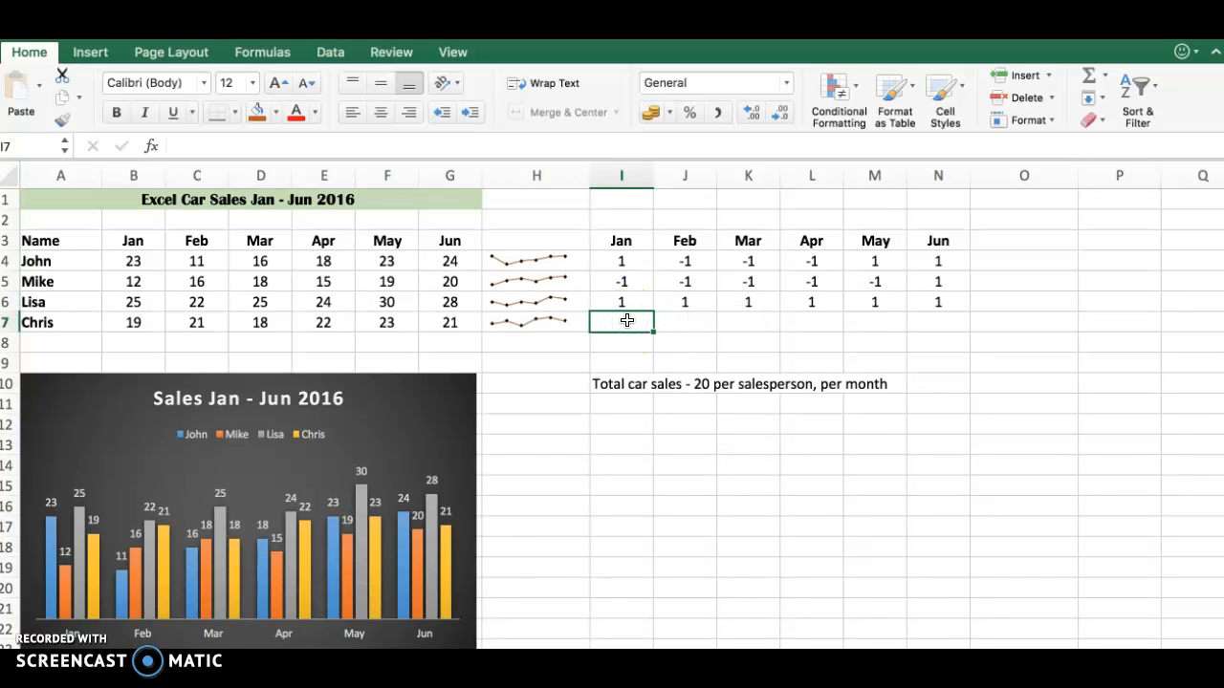
text(-1)
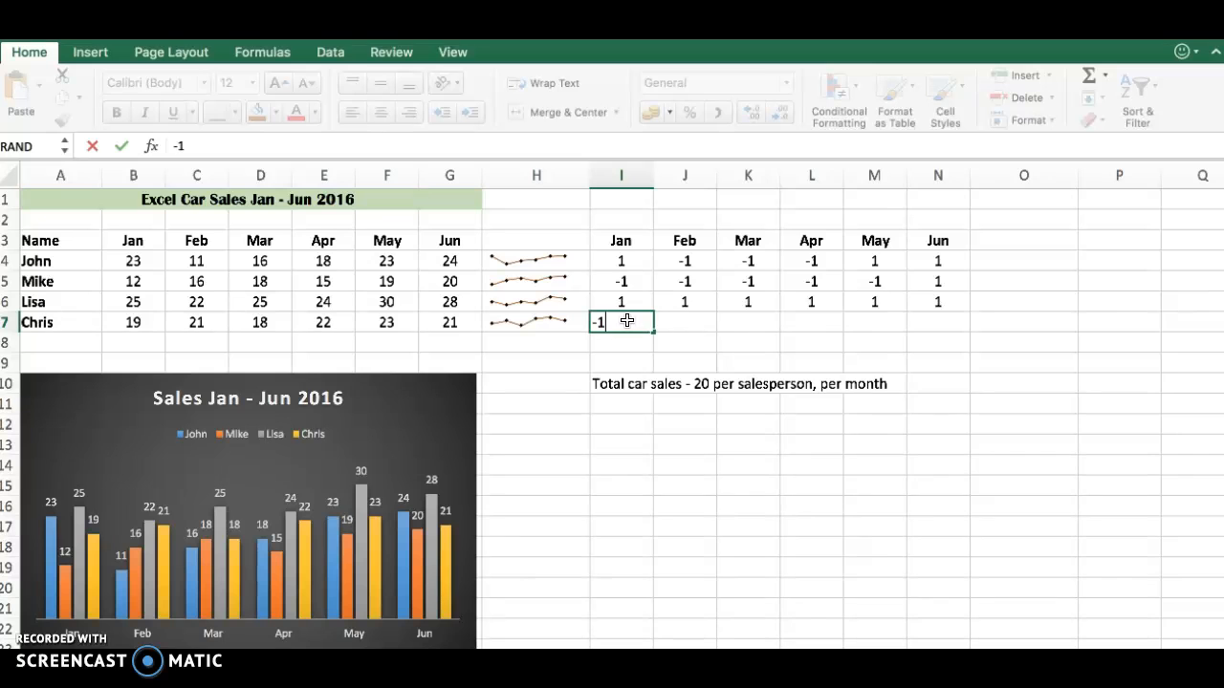
key(Tab)
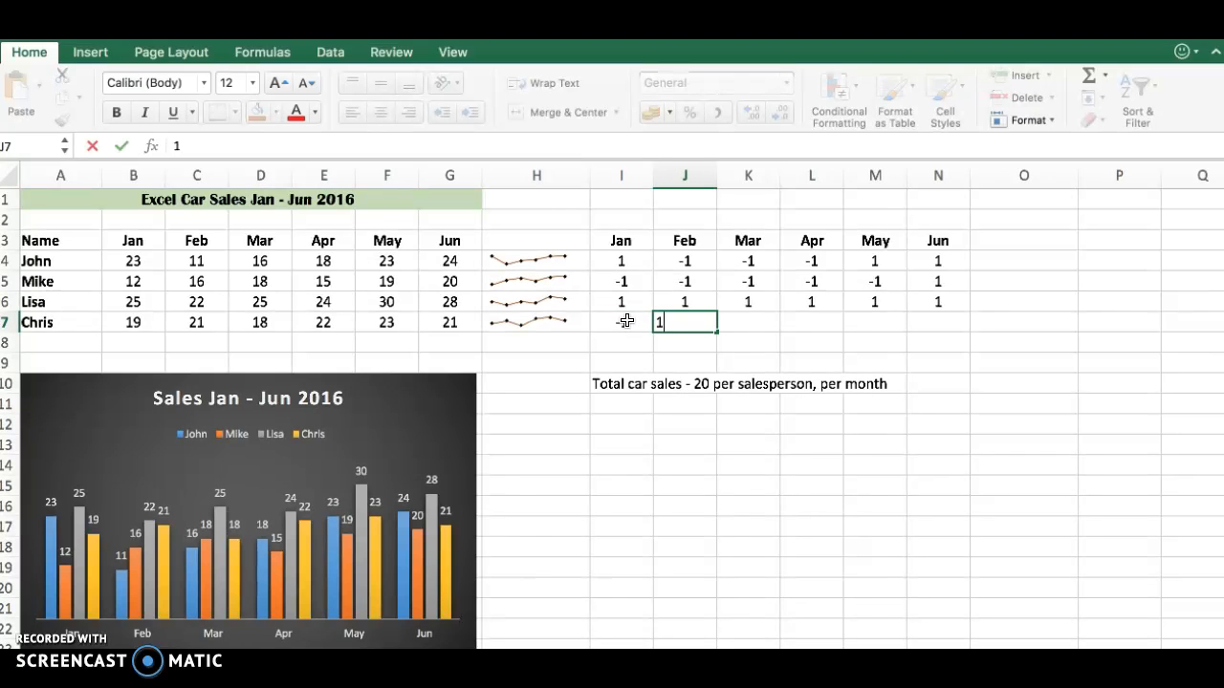
key(Tab)
text(-)
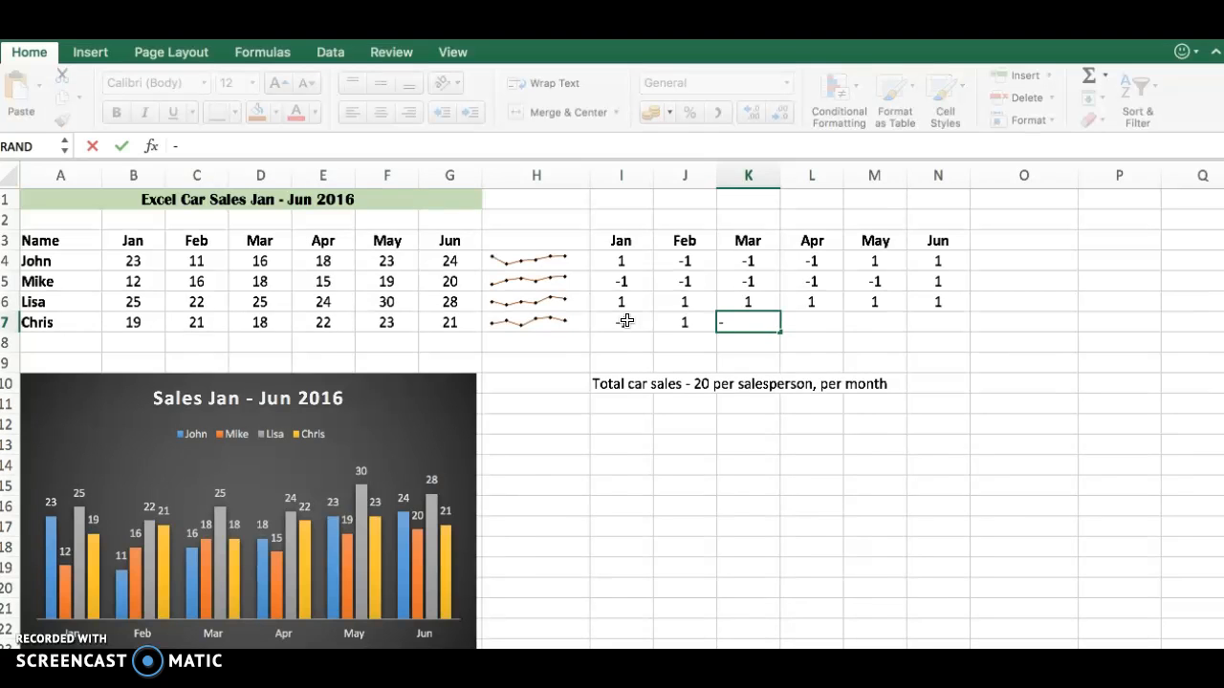
text(1)
key(Tab)
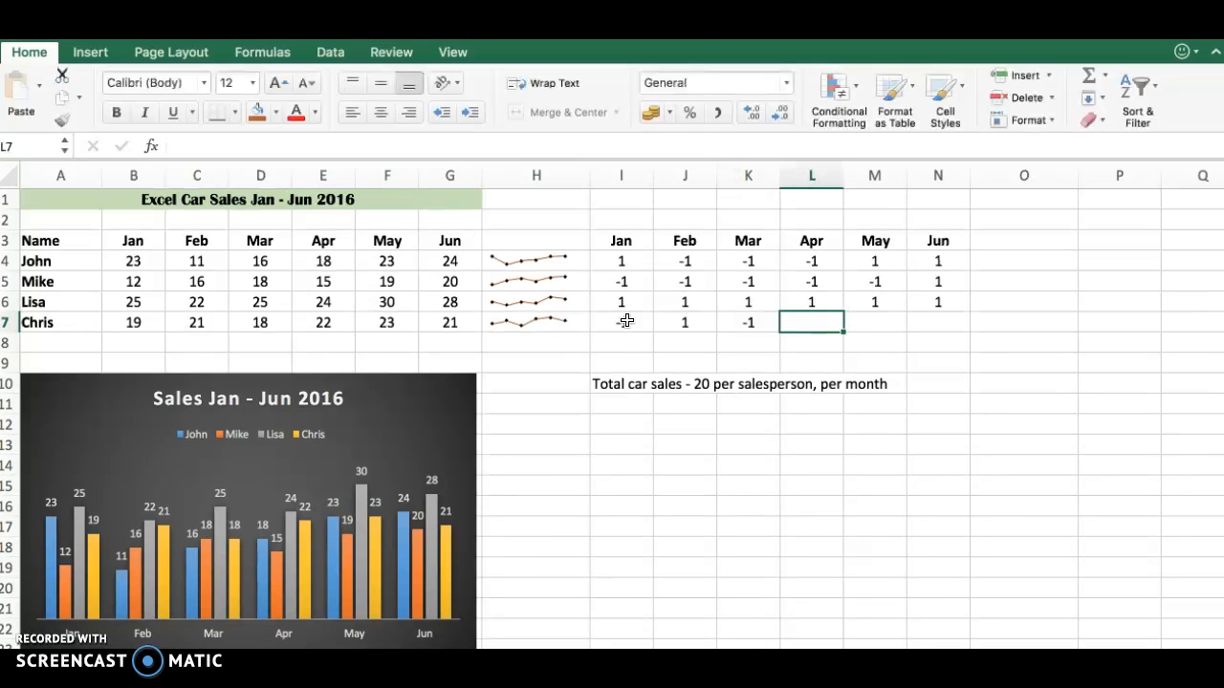
text(1)
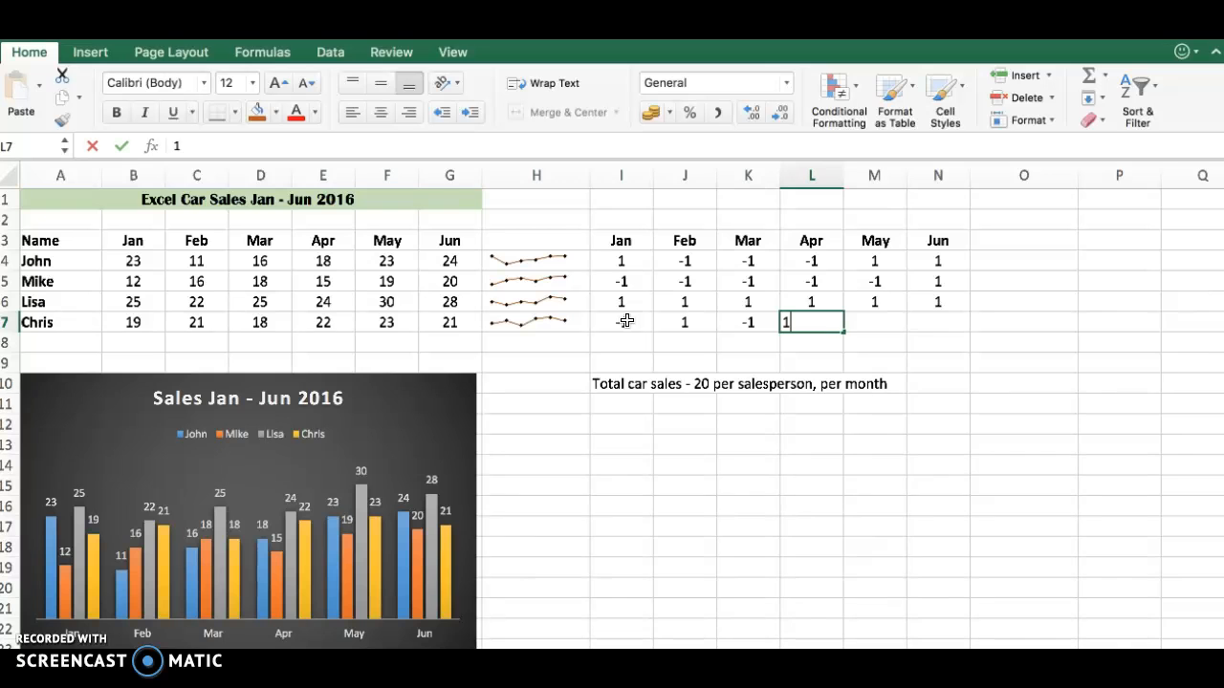
key(Tab)
text(1)
key(Tab)
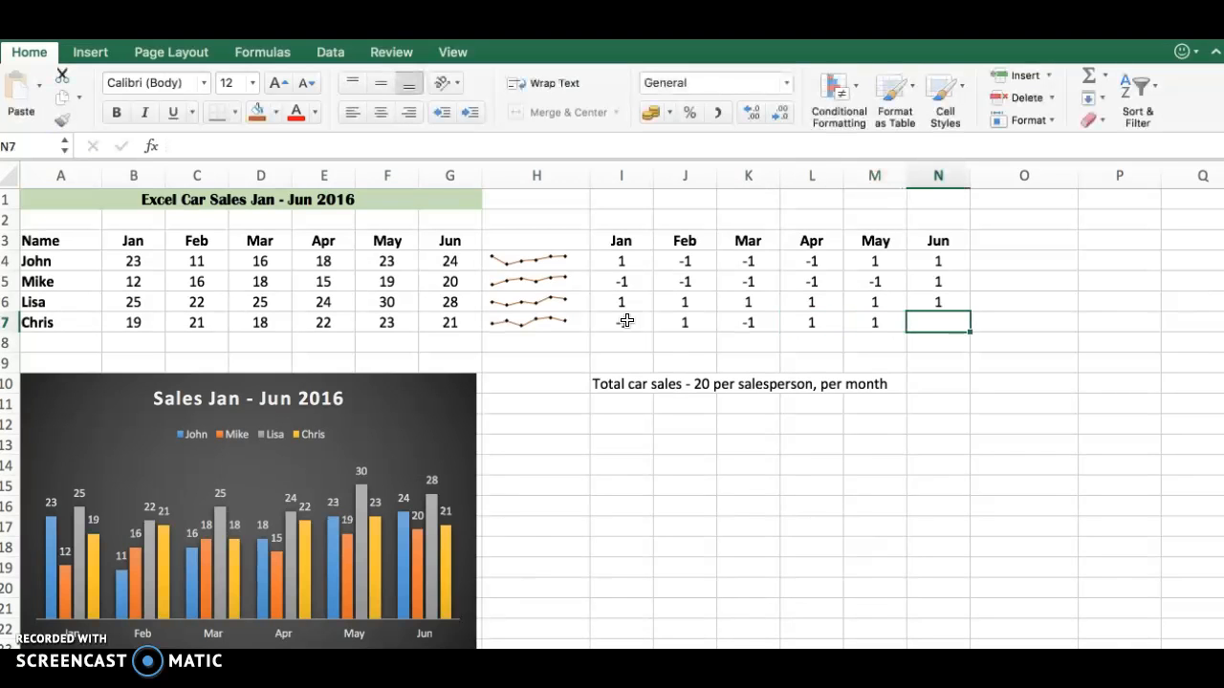
text(1)
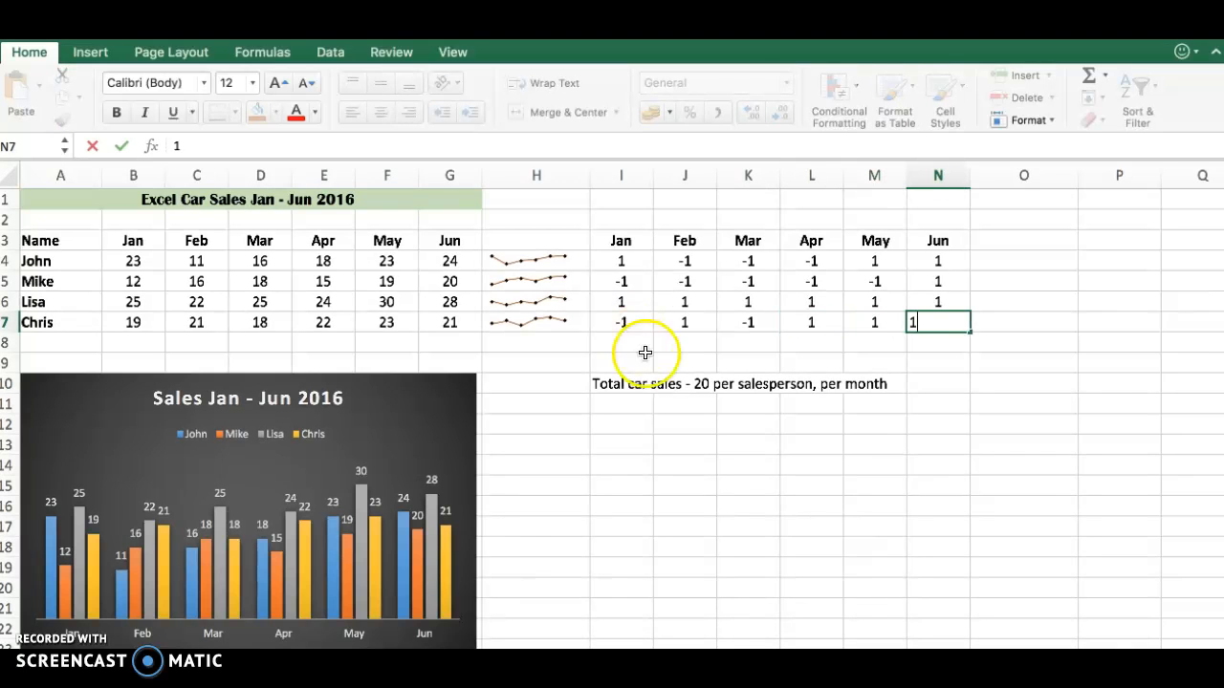
click(933, 428)
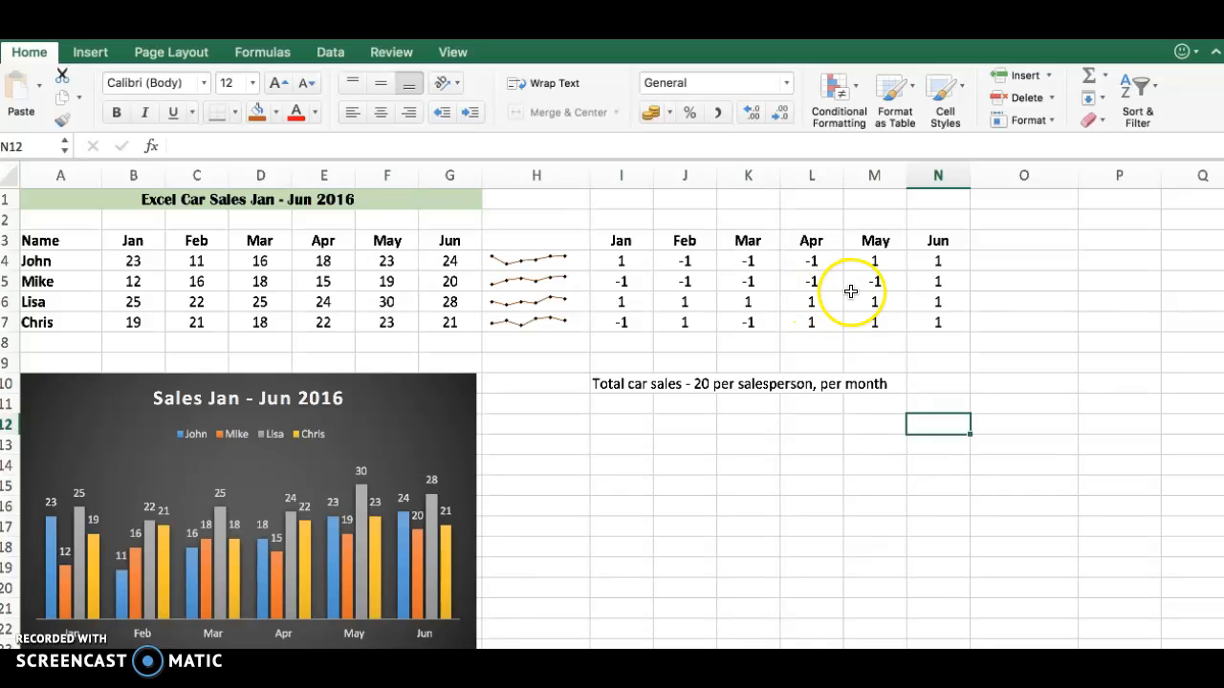
- Insert a Win/Loss sparkline in cell O4 based on the January to June values in I4:N4
click(90, 53)
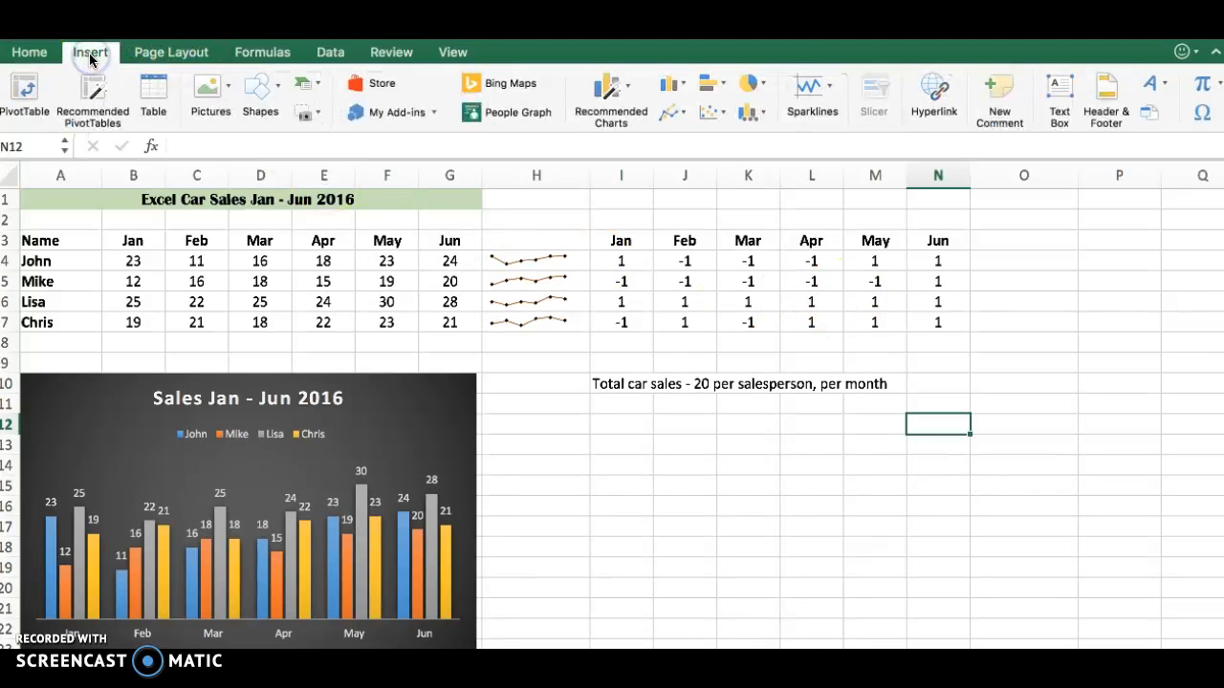
drag(624, 260, 981, 259)
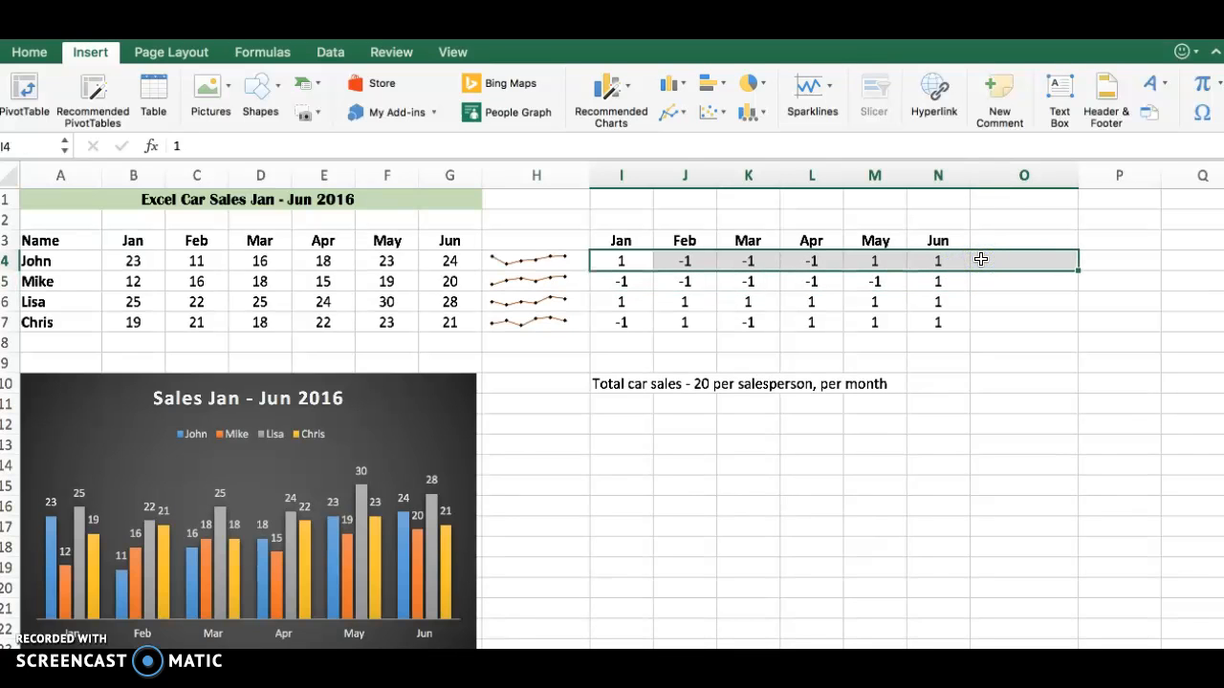
click(831, 84)
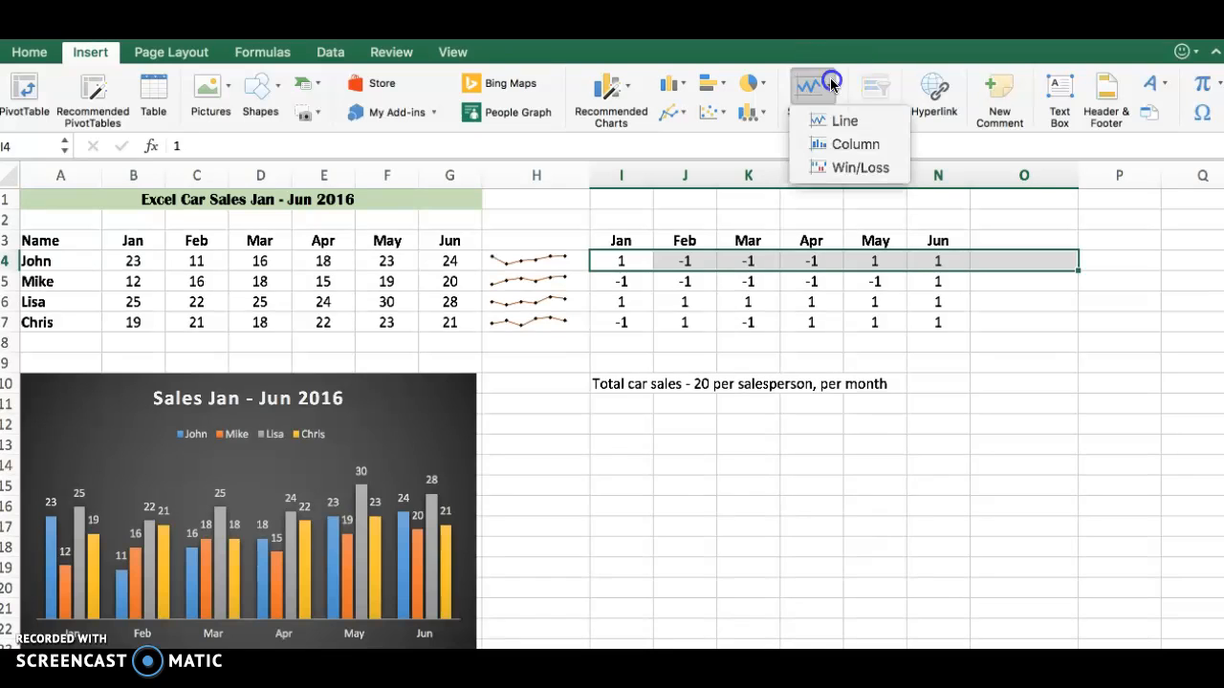
click(847, 173)
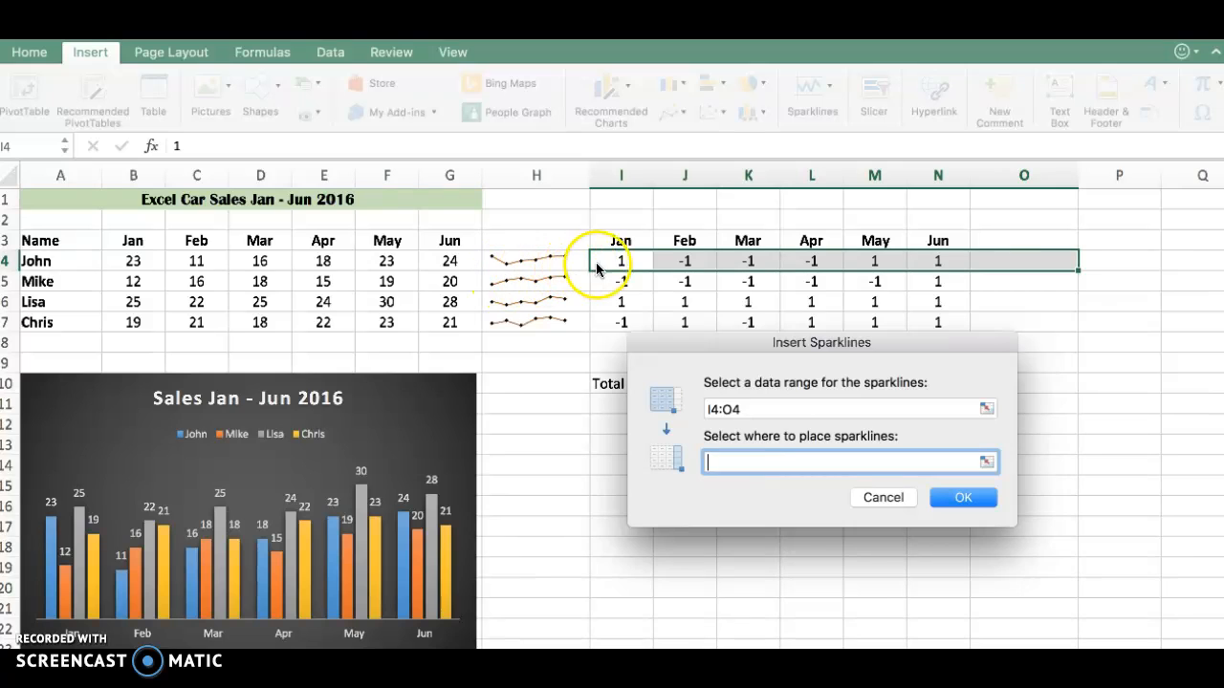
text(O4)
click(952, 496)
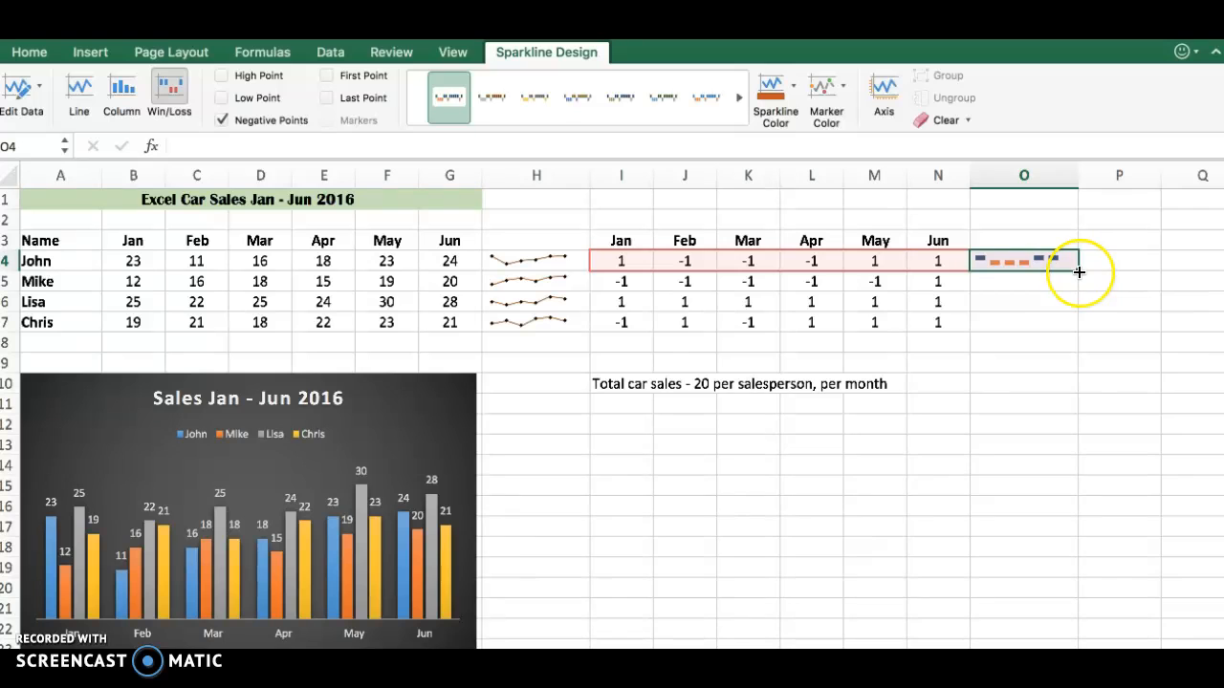
- Fill the Win/Loss sparkline from O4 down through O7 and deselect the range
drag(1079, 272, 1076, 327)
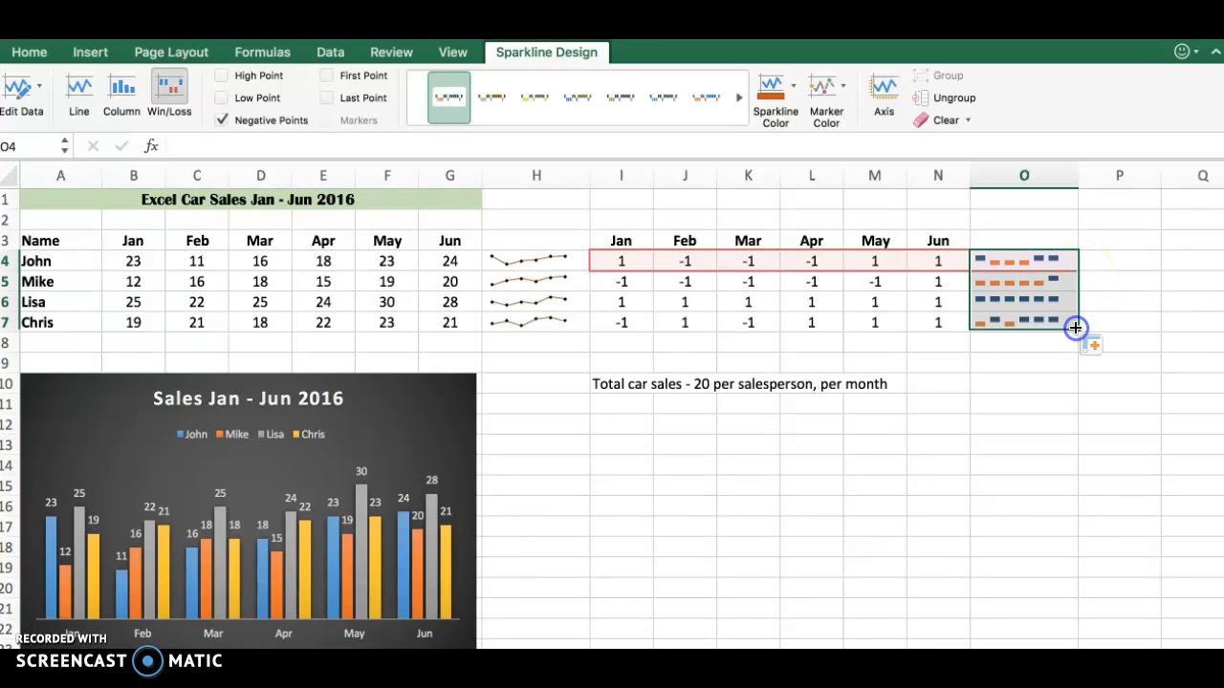
right_click(1042, 457)
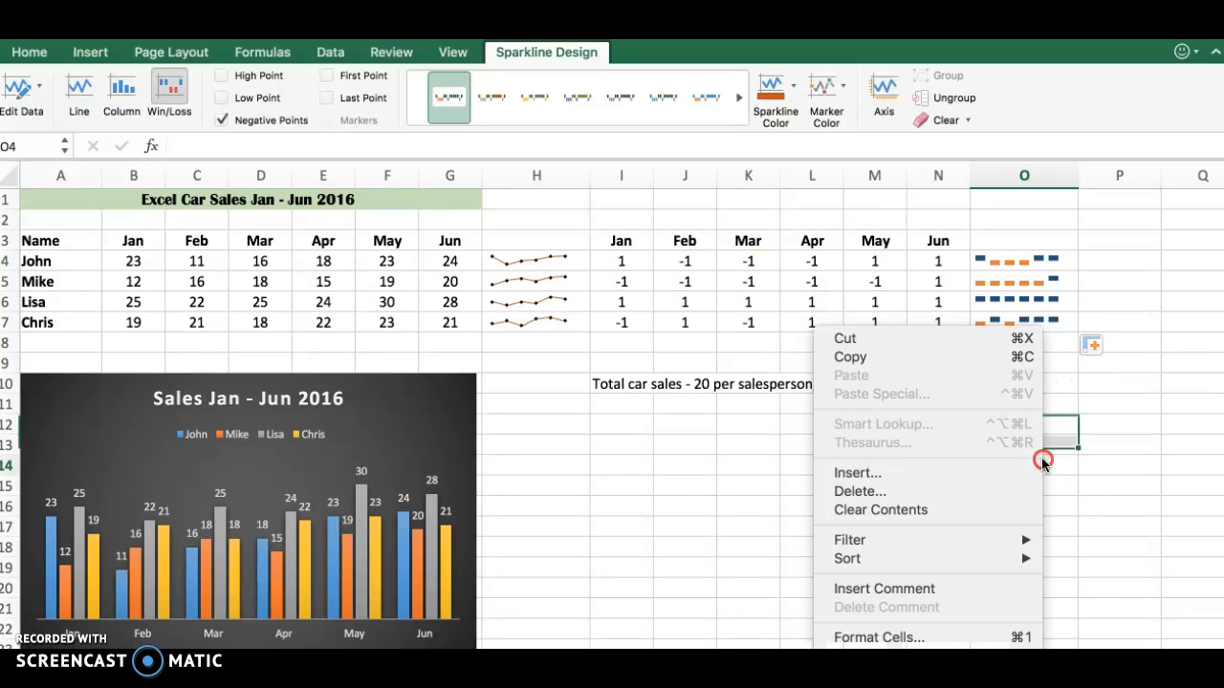
click(693, 587)
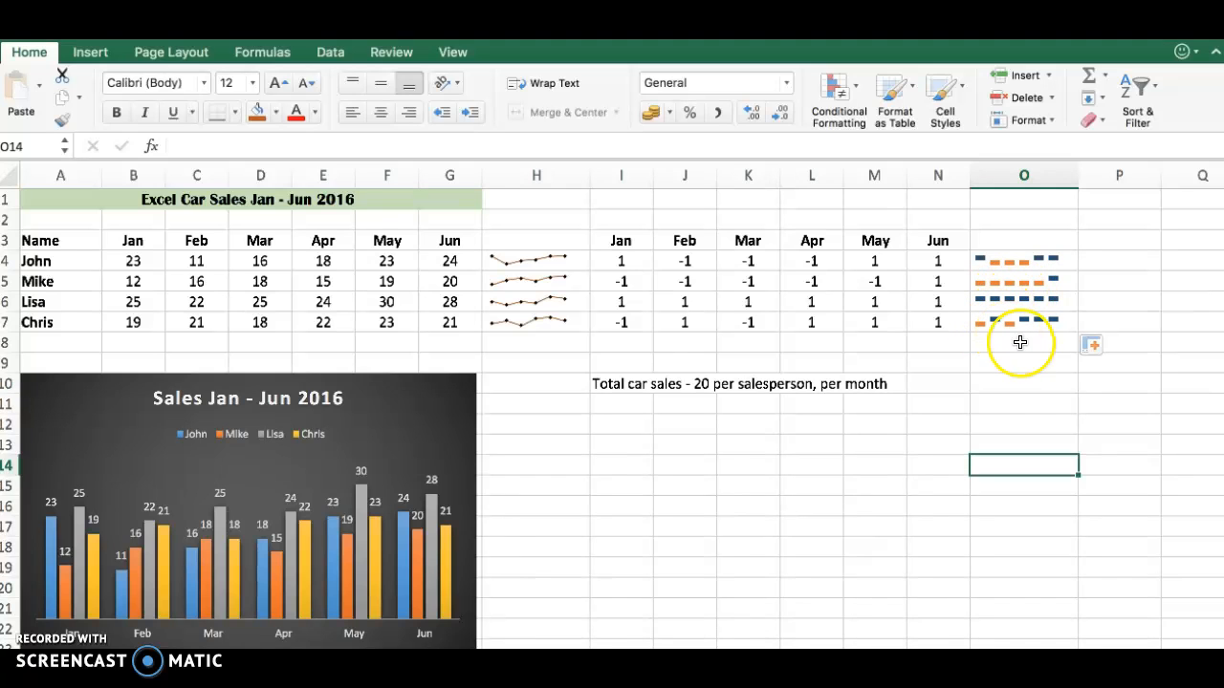
click(935, 519)
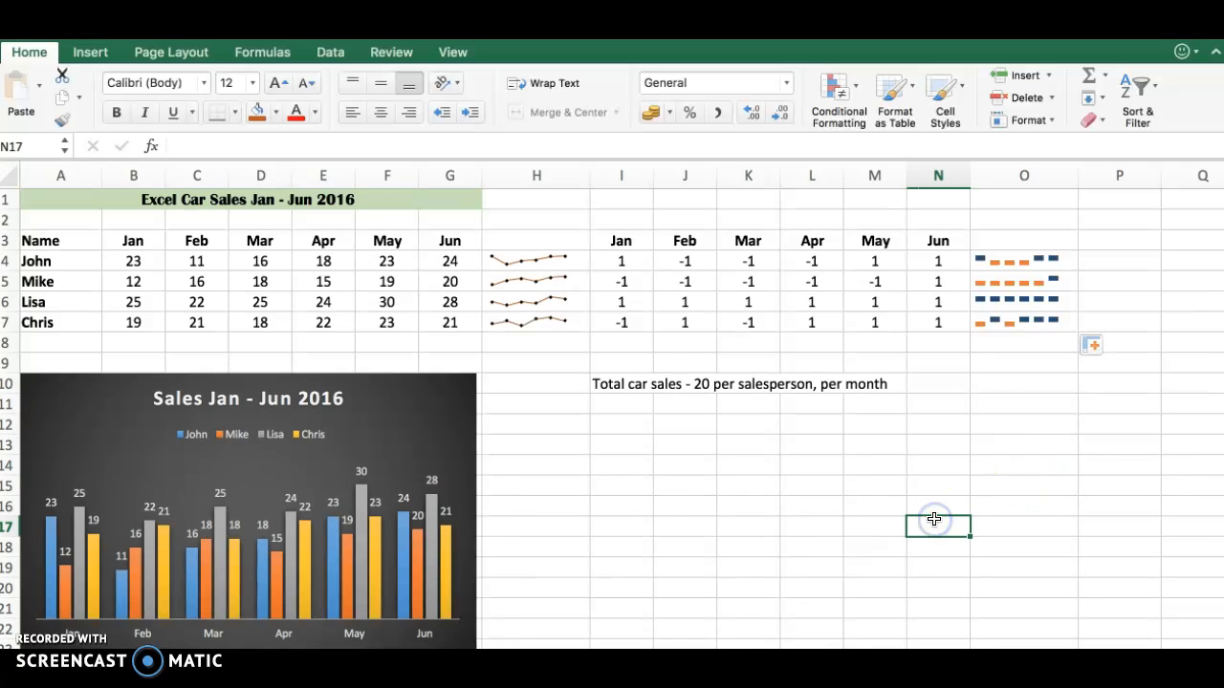